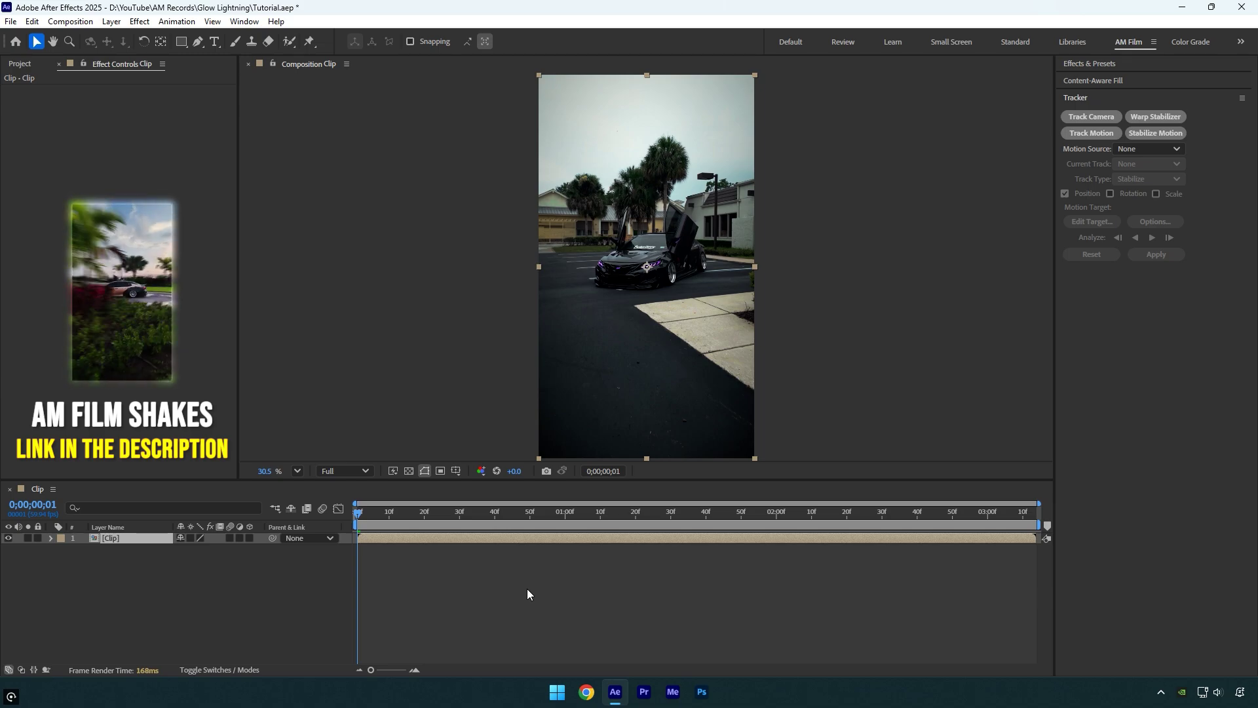
Apply a 3D Camera Tracker to the car Clip layer from the Tracker panel.
click(21, 64)
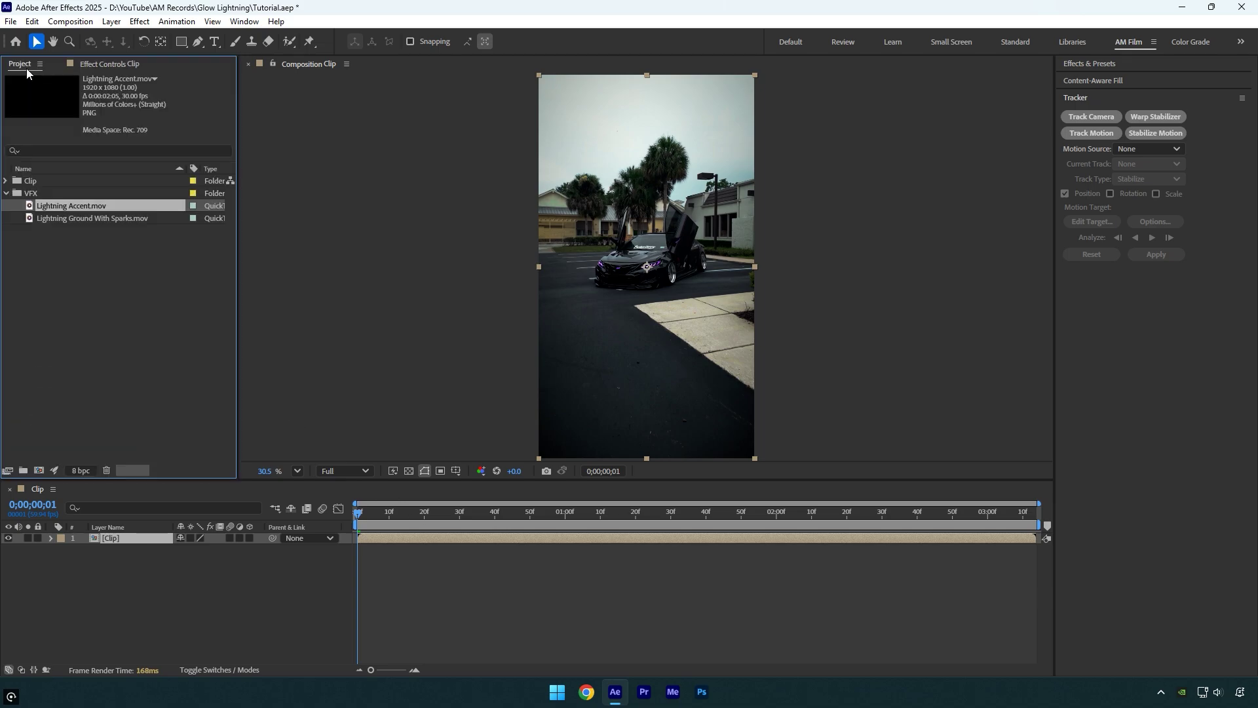
shift+click(69, 218)
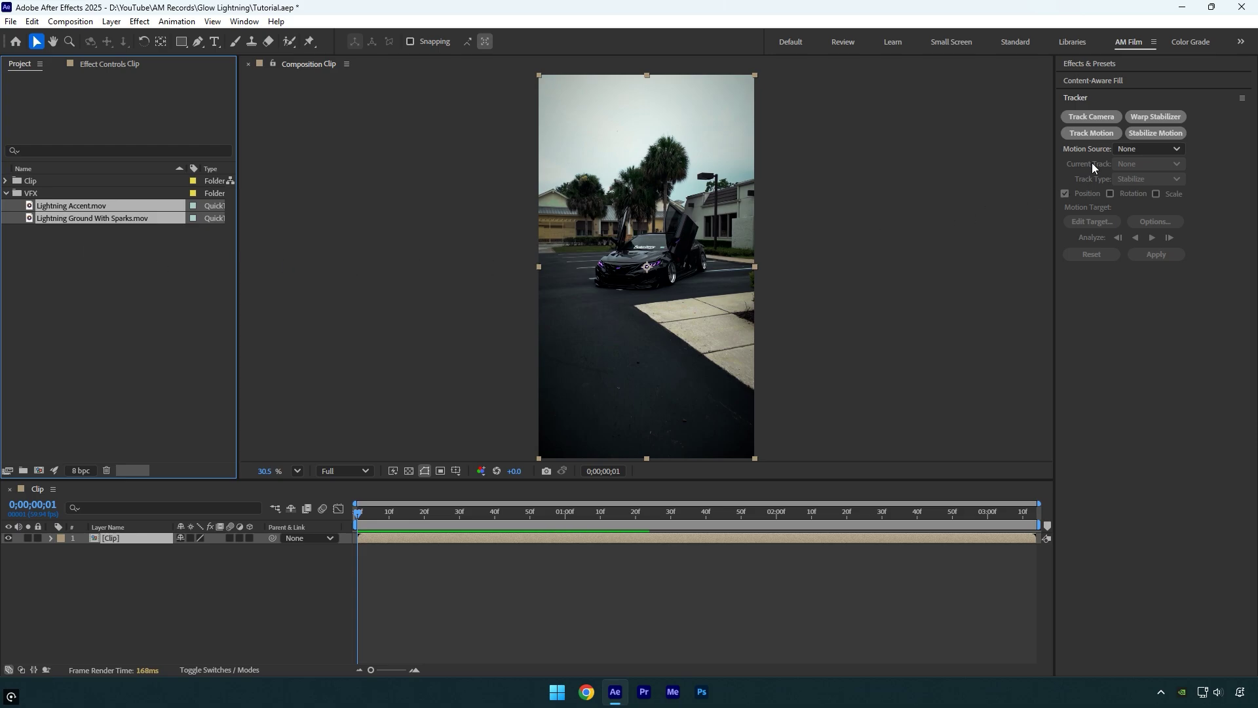
click(1108, 121)
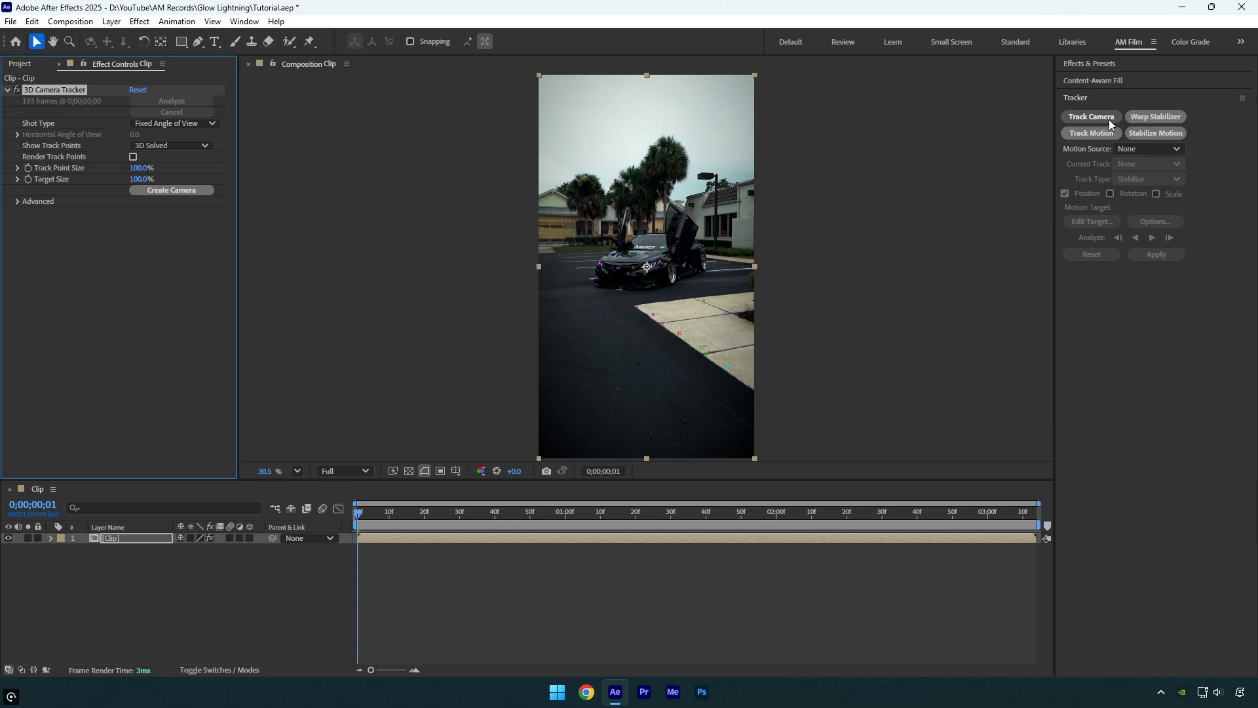
Create a tracked solid and camera on the ground, plus a second solid behind the car.
right_click(678, 324)
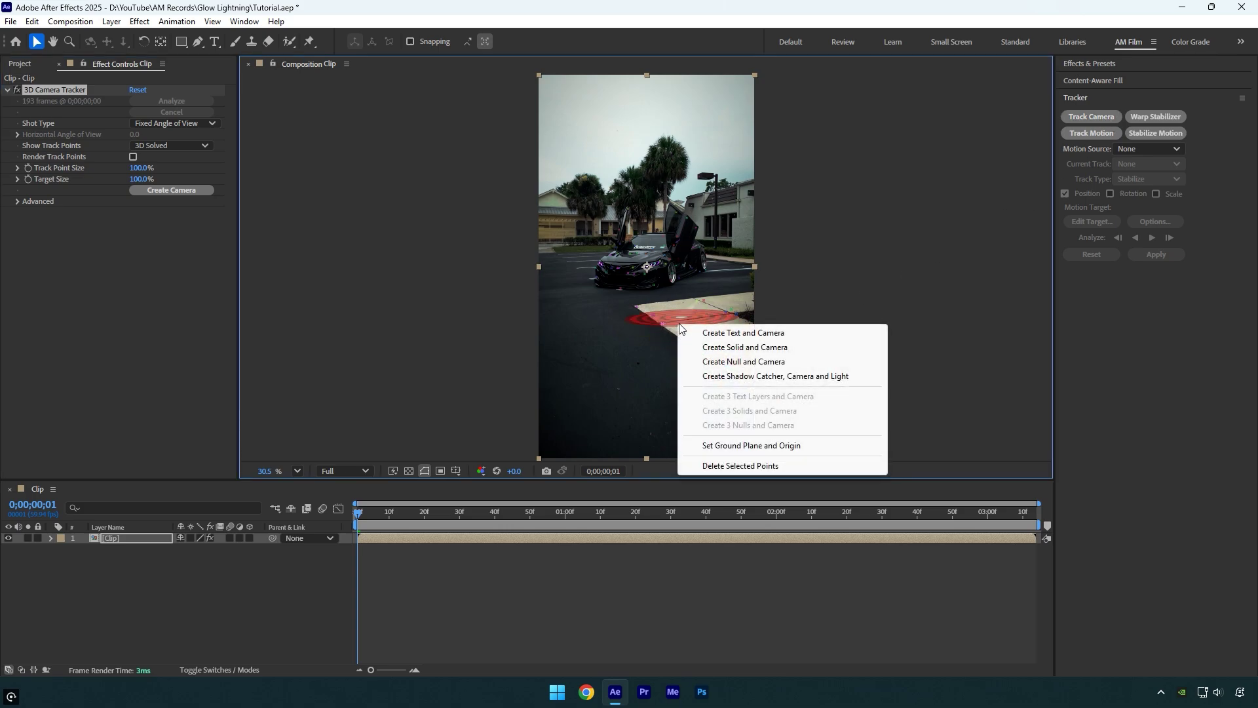
click(740, 348)
right_click(570, 240)
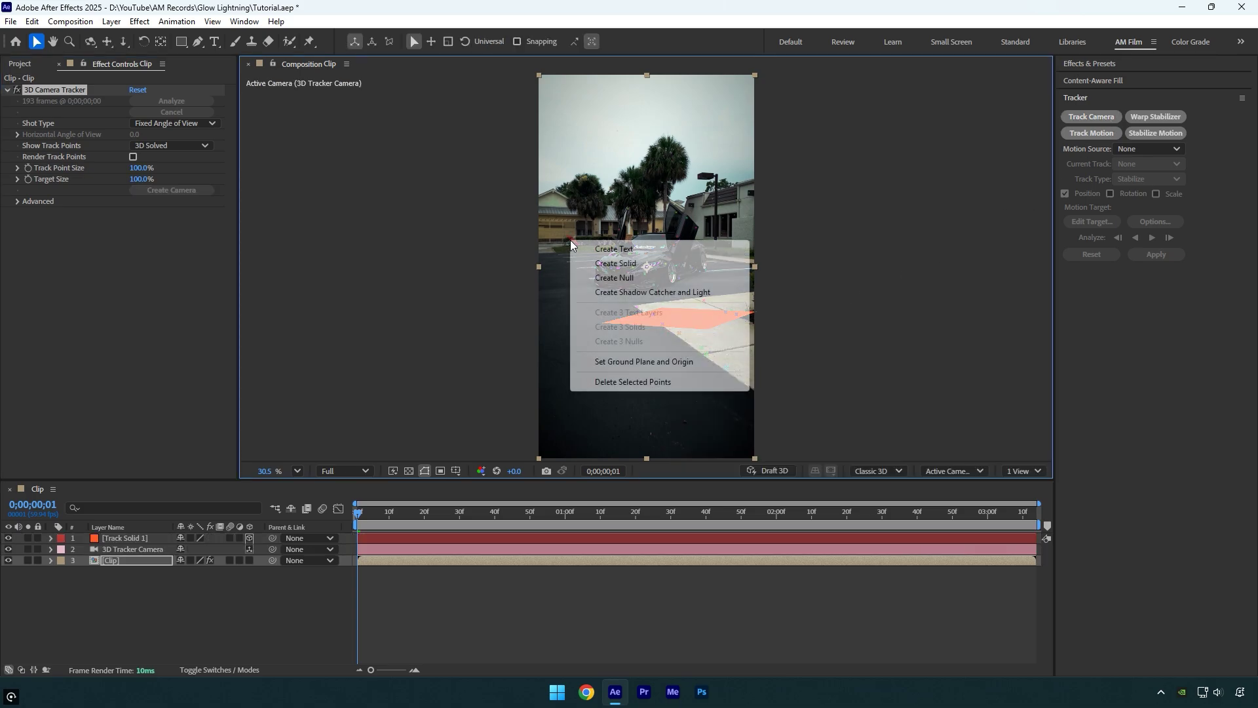
click(582, 263)
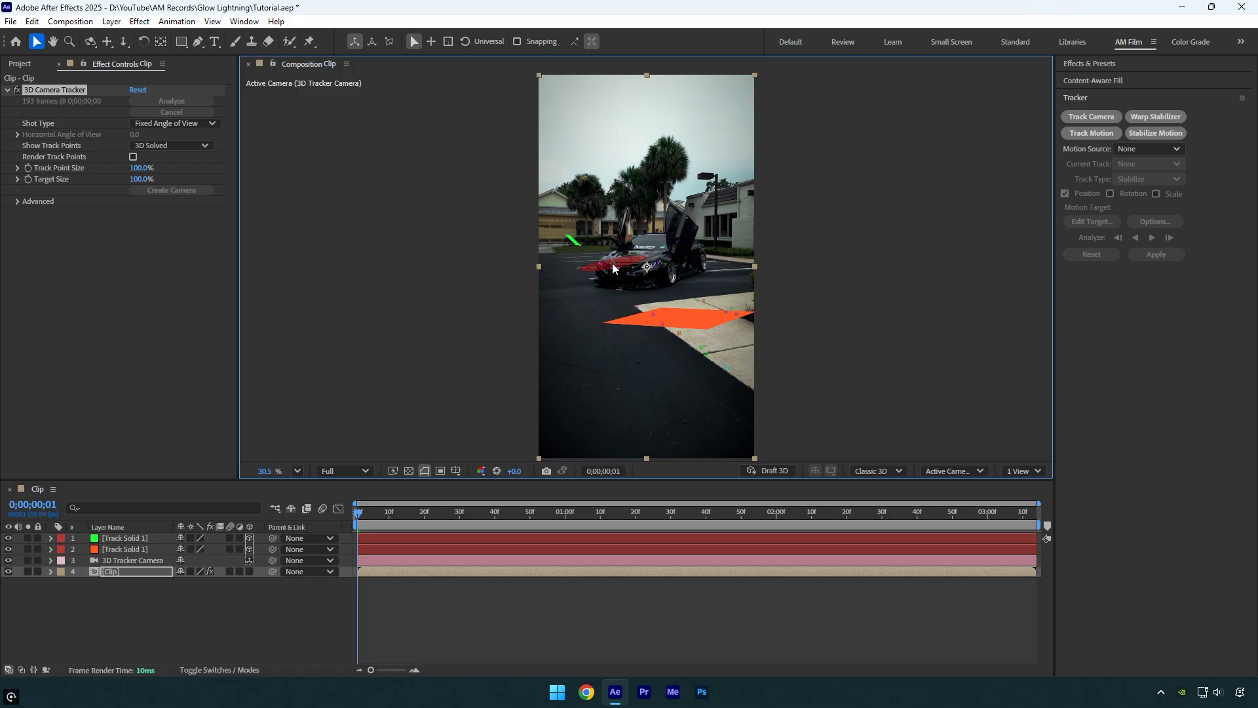
Rename the two tracked solids 'Back' and 'Front'.
click(133, 539)
key(Return)
text(Back)
key(Return)
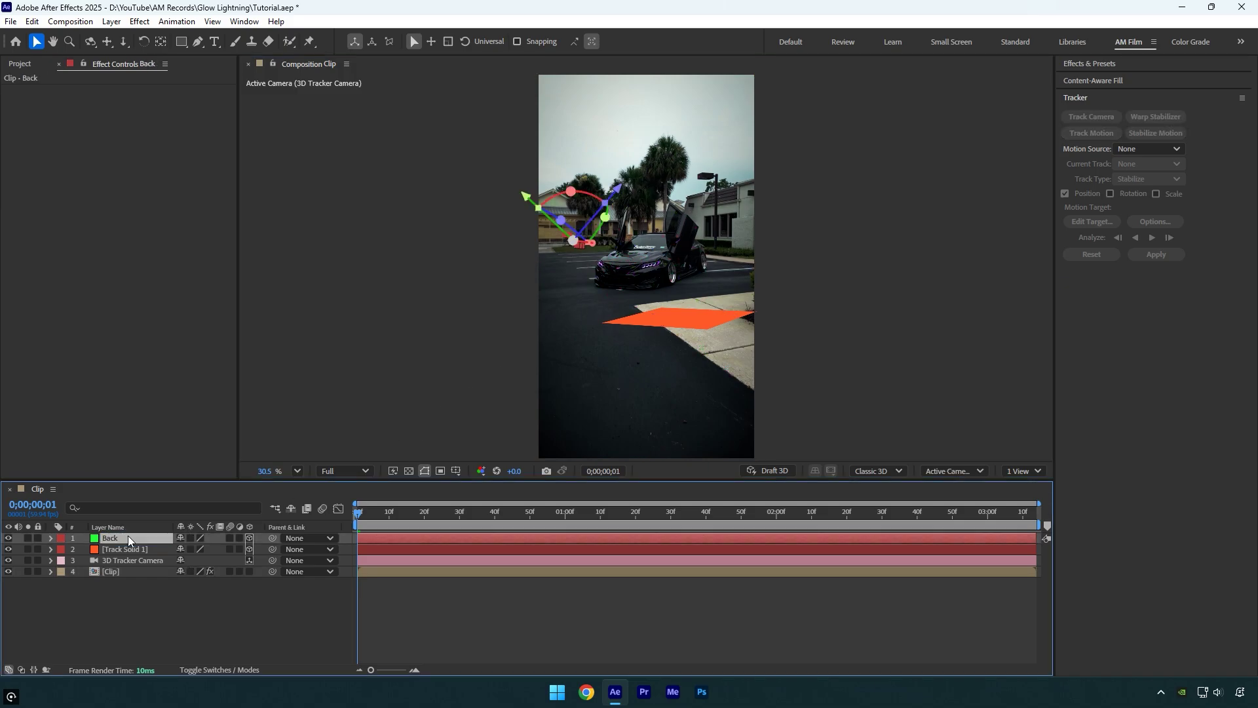
click(128, 549)
key(Return)
text(Front)
key(Return)
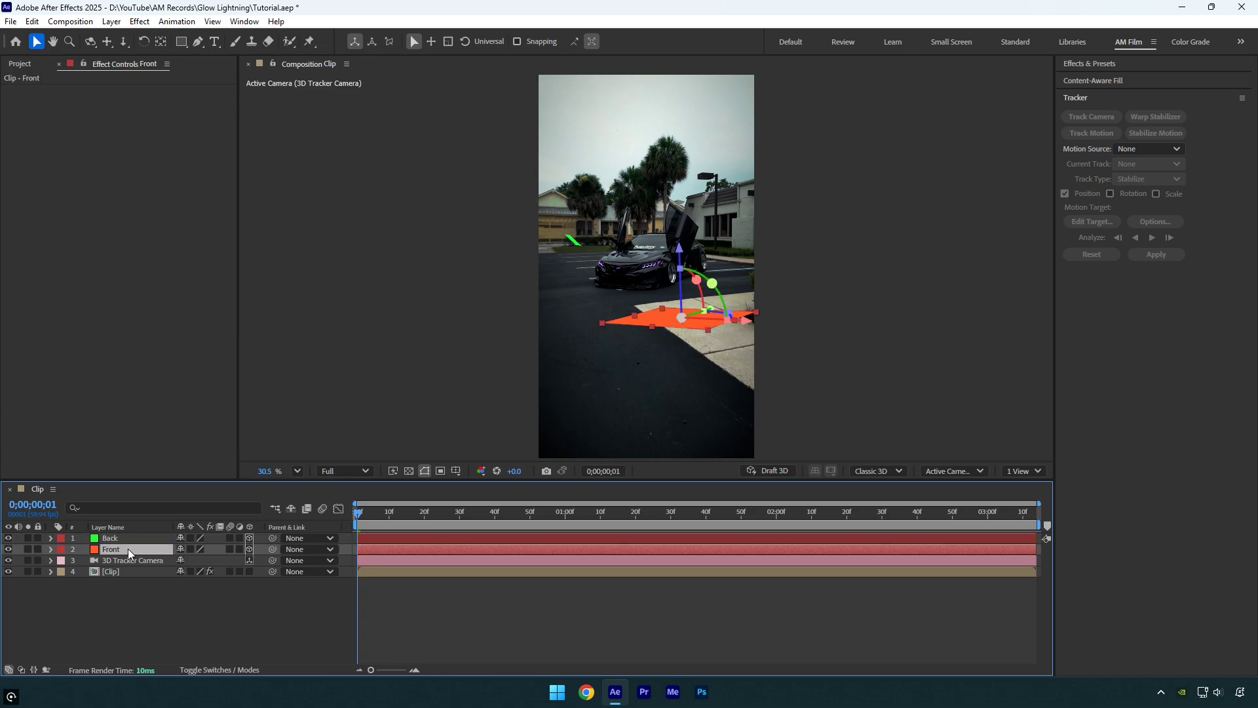
Add Lightning Accent.mov to the composition as a 3D layer.
click(20, 64)
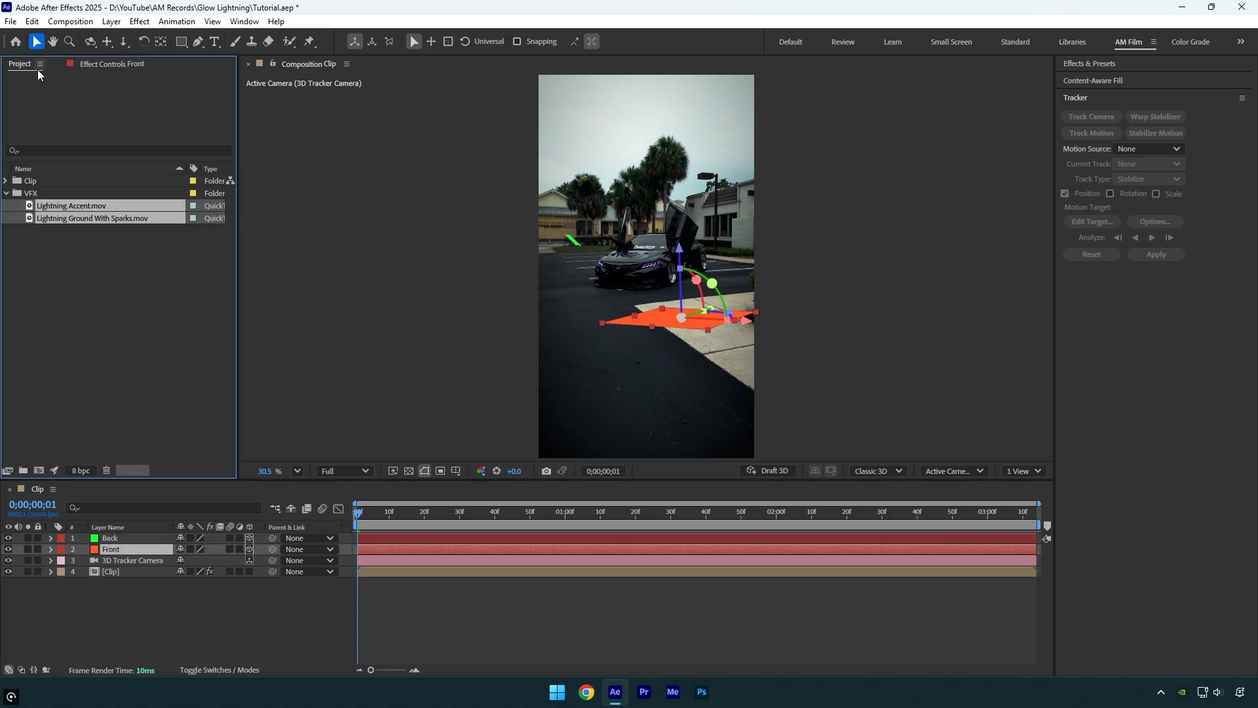
drag(73, 207, 116, 536)
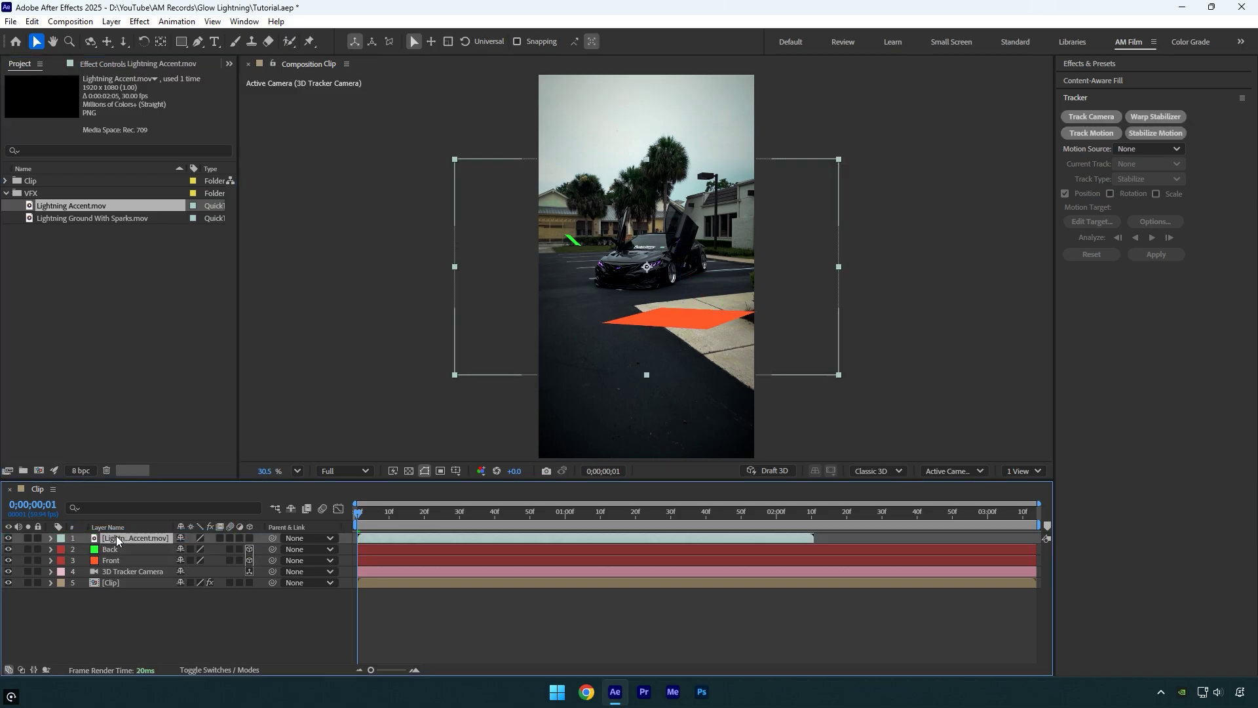
click(249, 537)
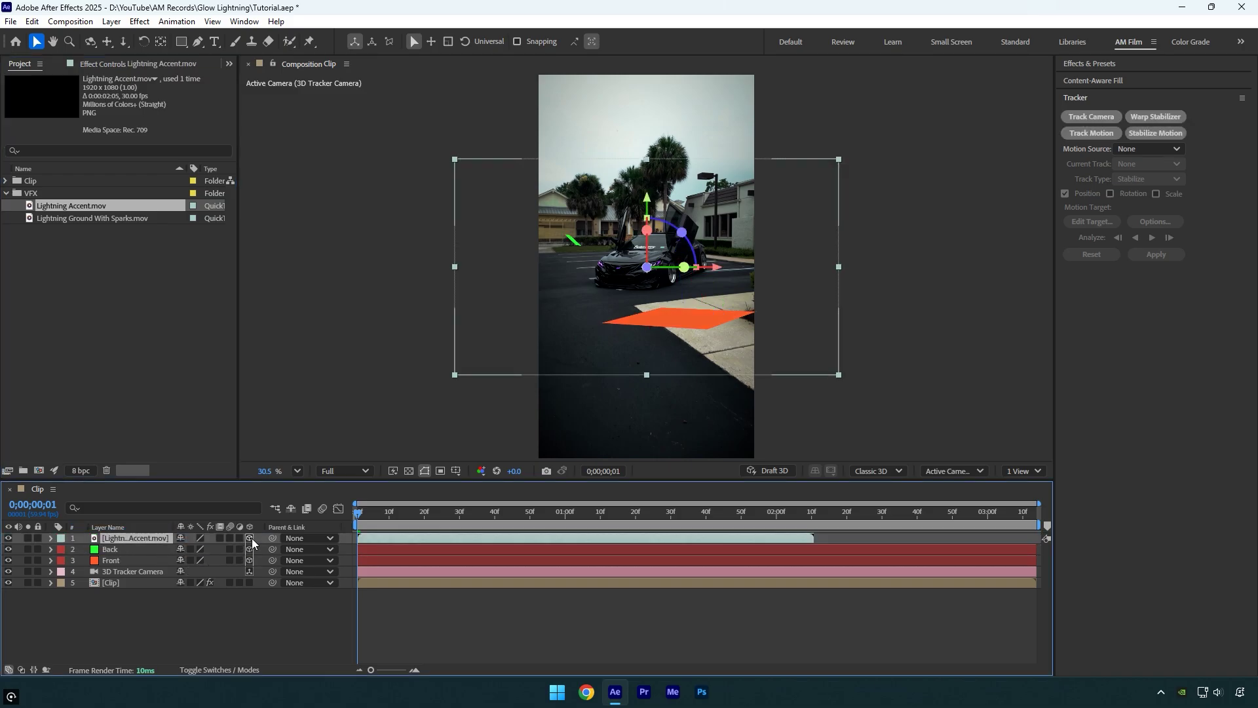
Copy the Back solid's Position onto the Lightning Accent layer.
click(112, 552)
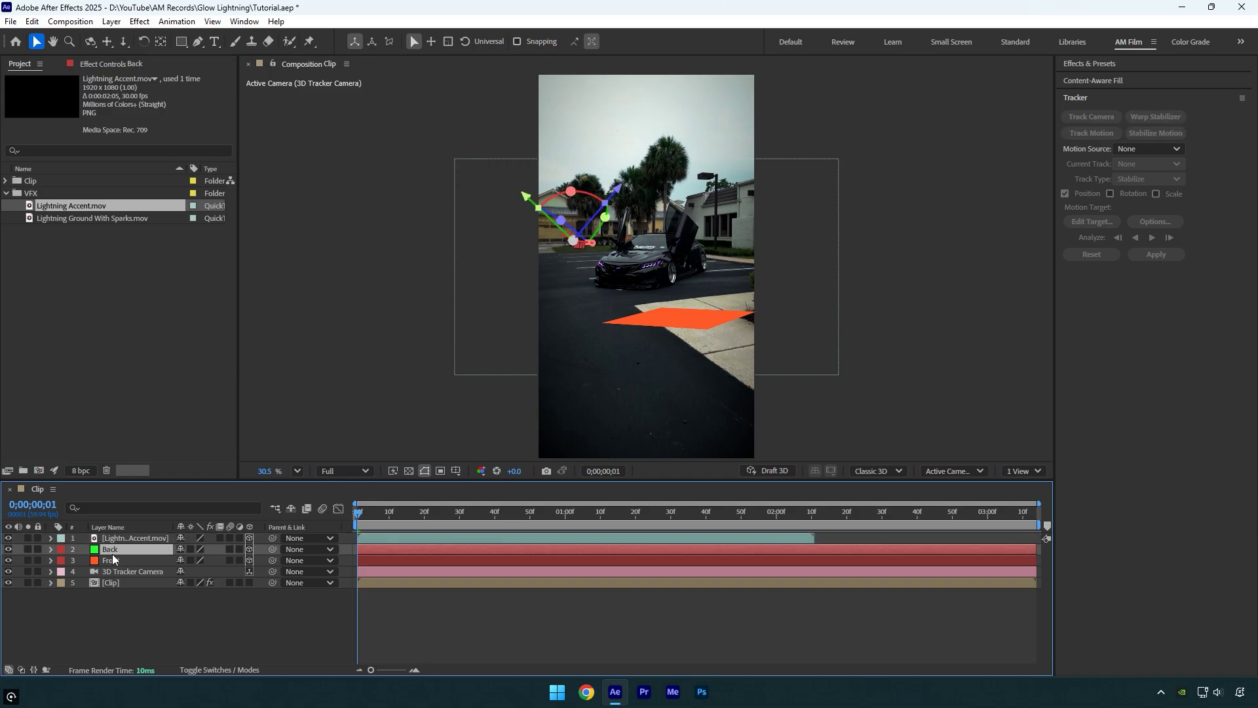
key(p)
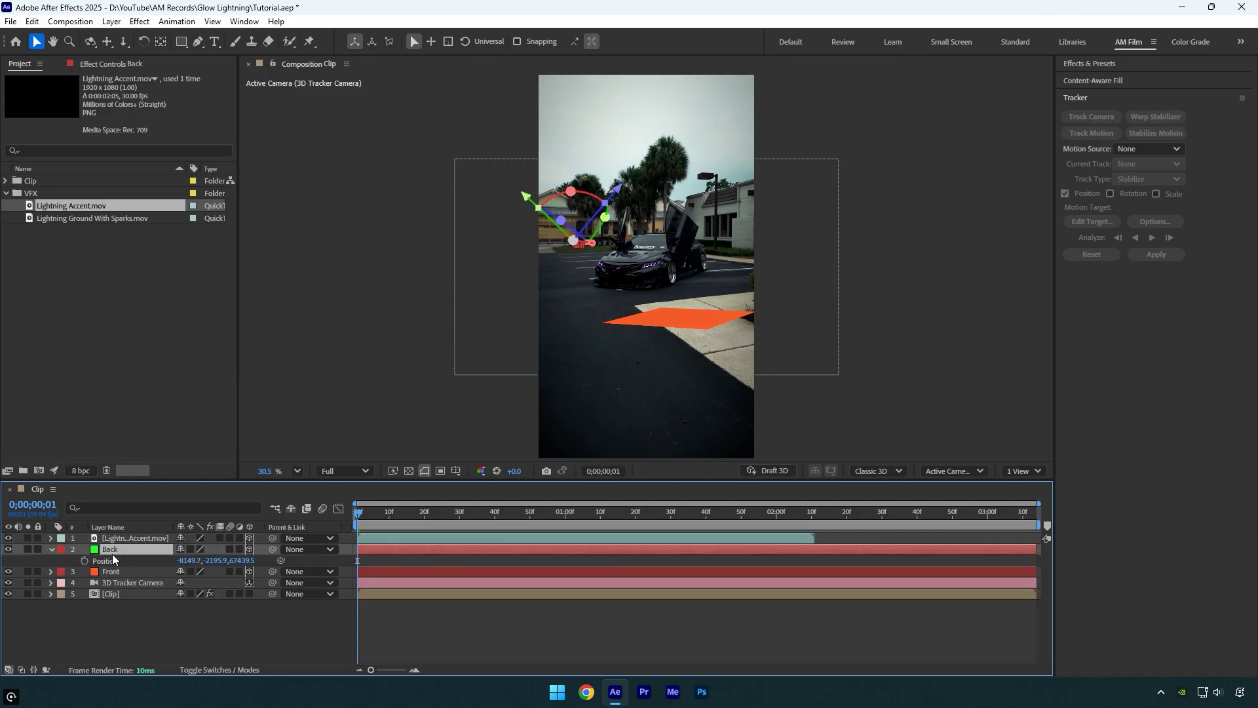
click(109, 562)
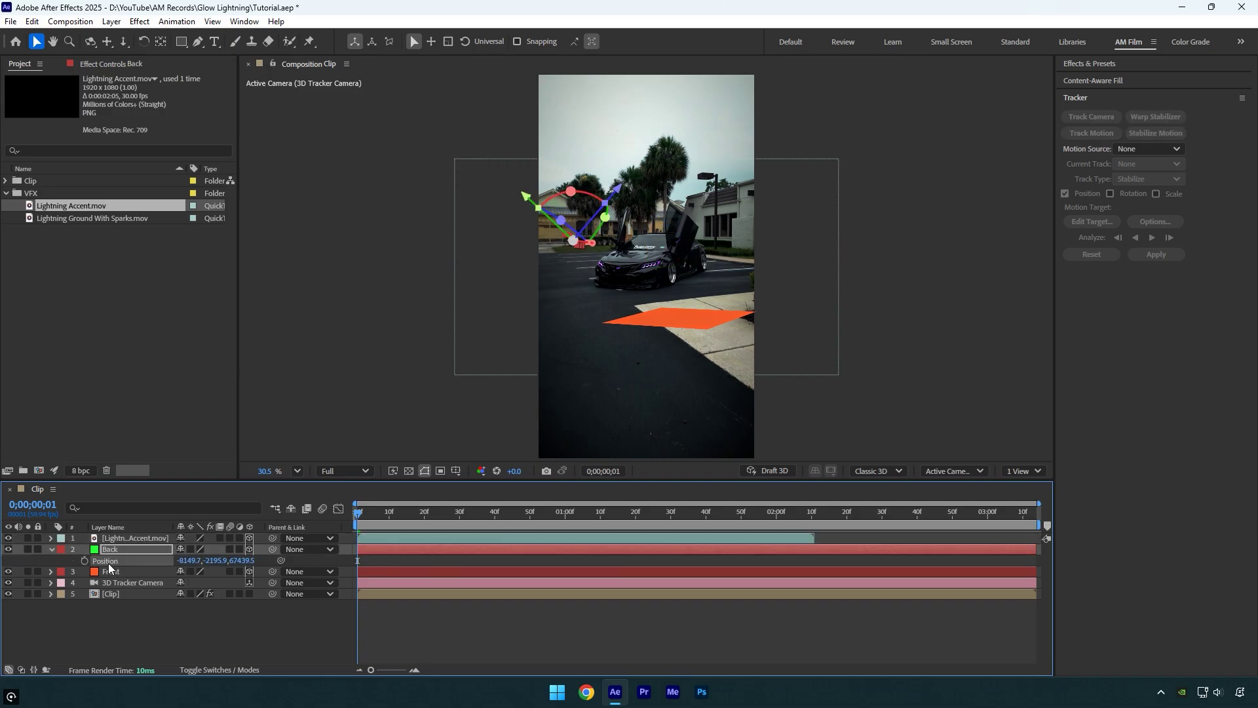
click(112, 539)
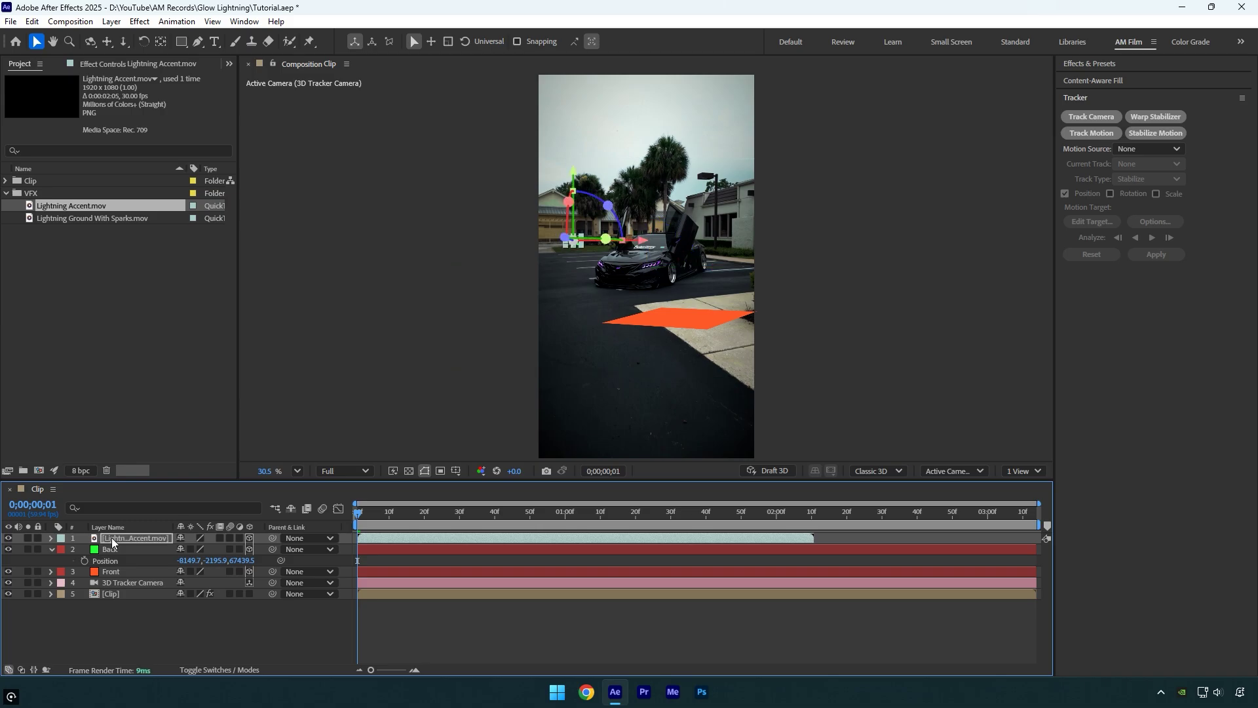
Scale Lightning Accent to 1812% and preview the strike from the first frame.
key(s)
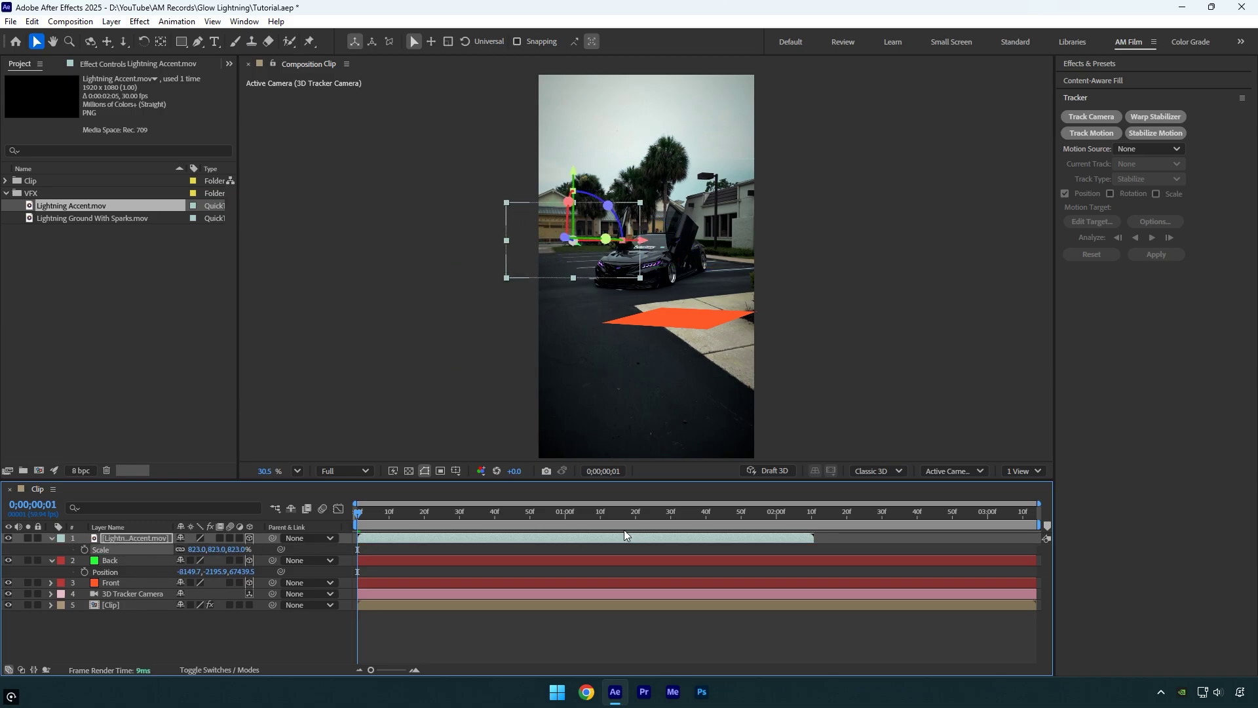
drag(354, 522, 555, 511)
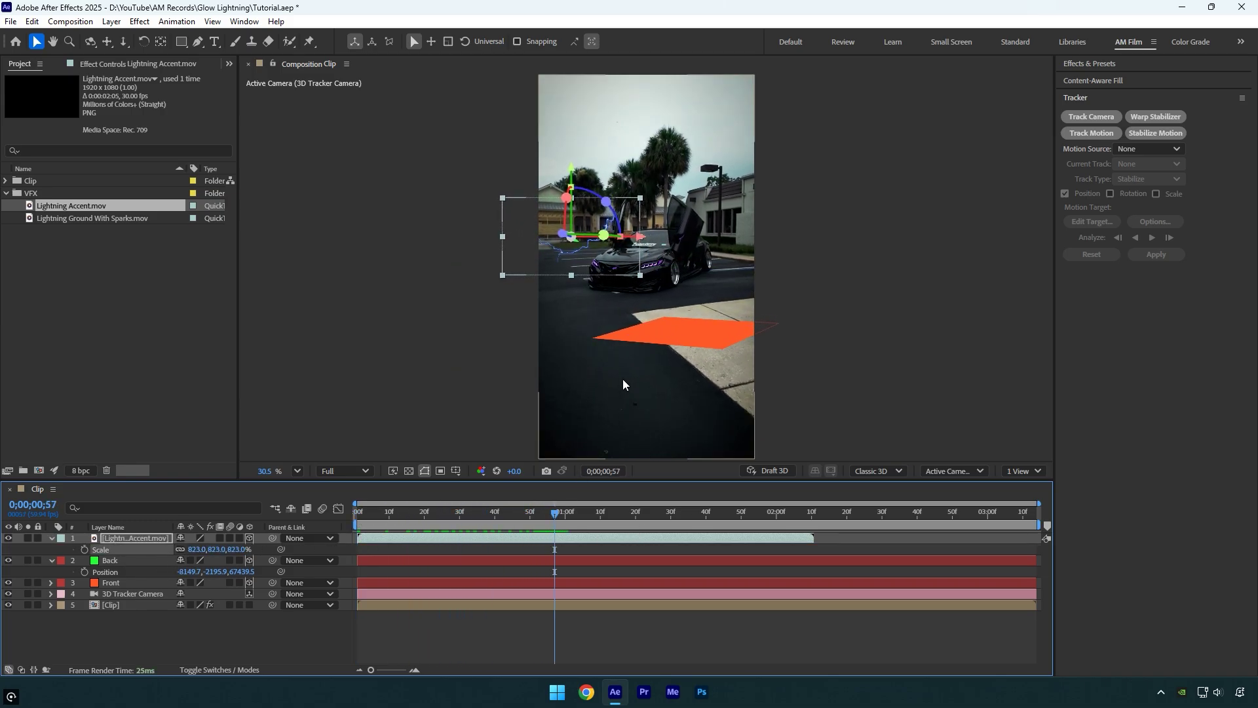
mouse_move(639, 236)
mouse_down()
mouse_move(576, 226)
mouse_move(505, 243)
mouse_move(636, 236)
mouse_up()
drag(577, 517, 358, 517)
key(space)
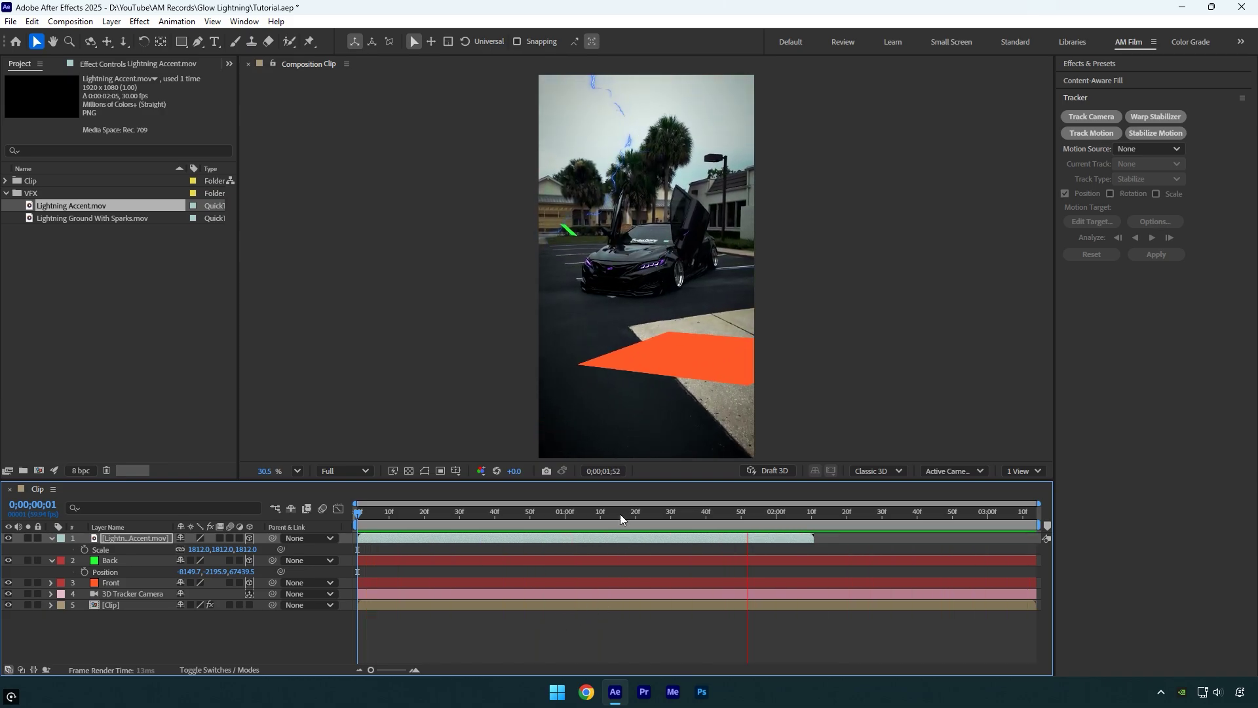
Hide Back, add Lightning Ground With Sparks.mov as 3D, and give it Front's Position.
drag(619, 514, 544, 512)
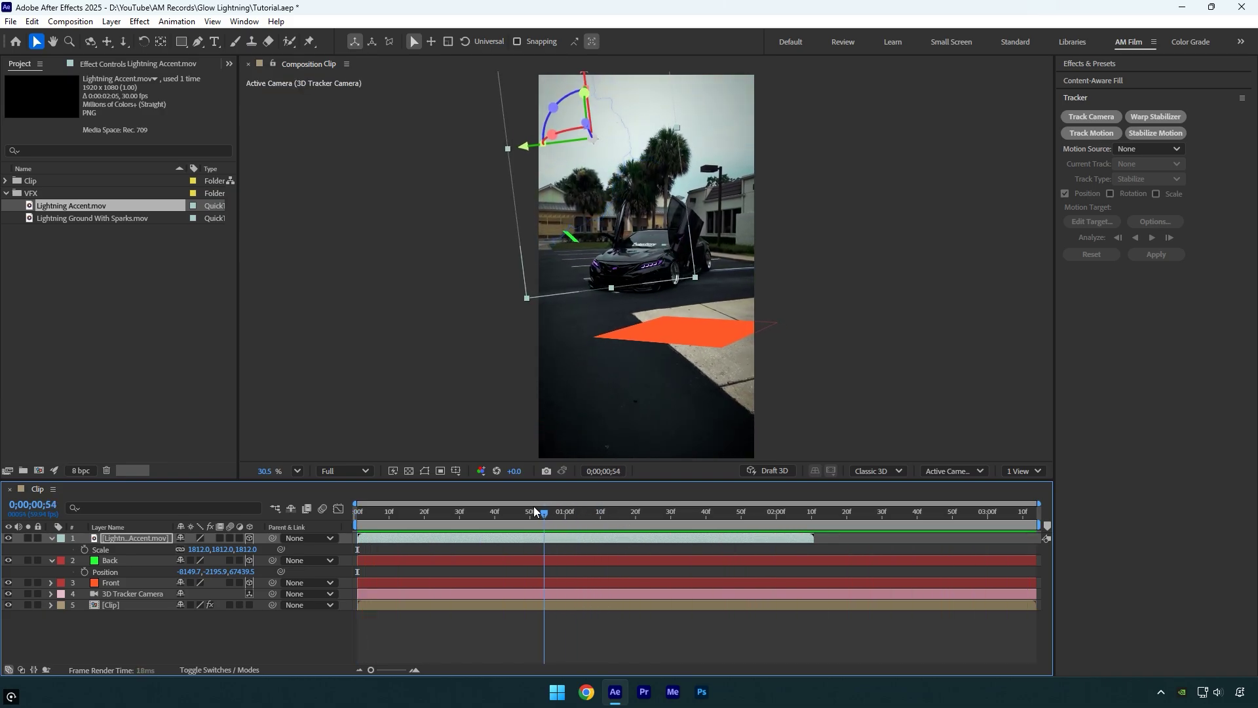
click(8, 560)
drag(86, 216, 119, 536)
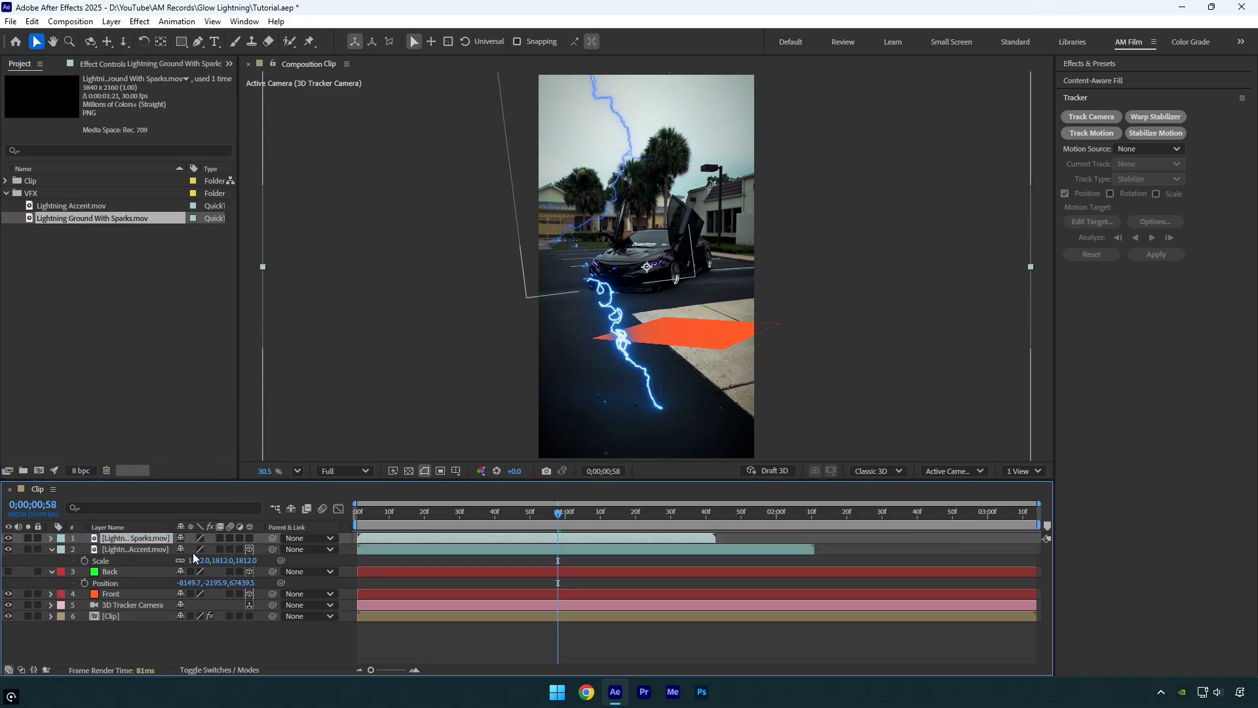
click(250, 538)
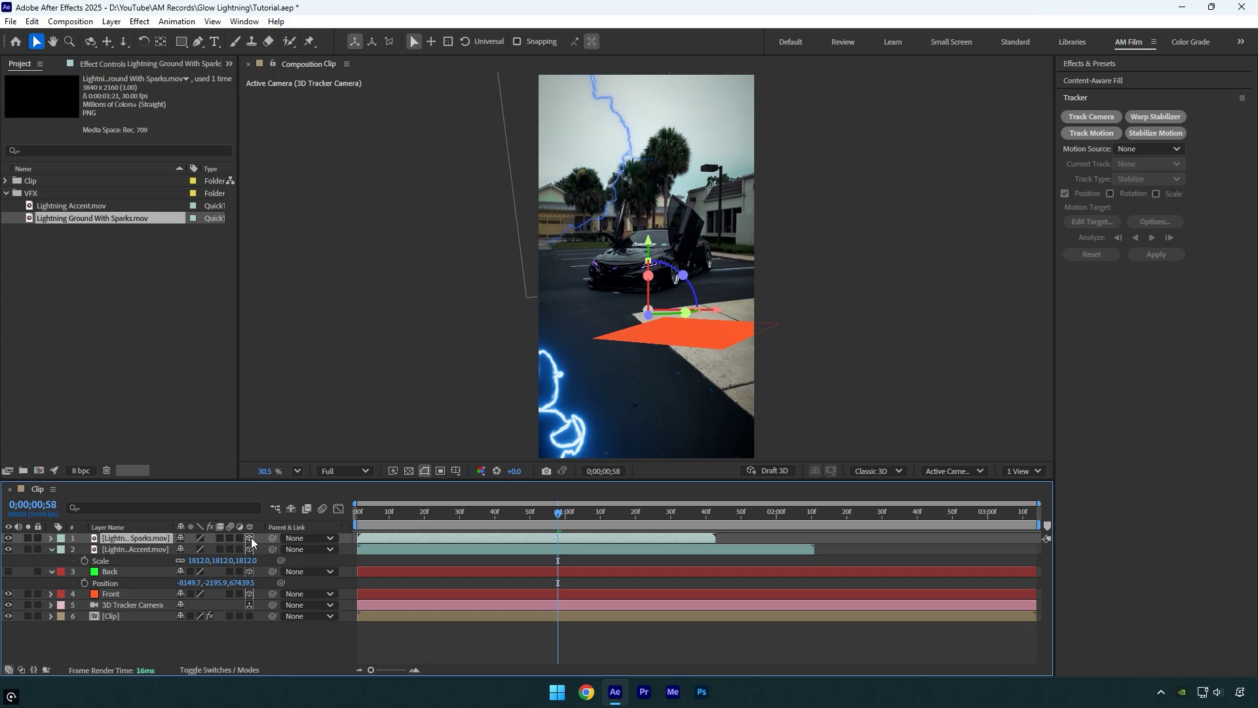
click(105, 594)
key(p)
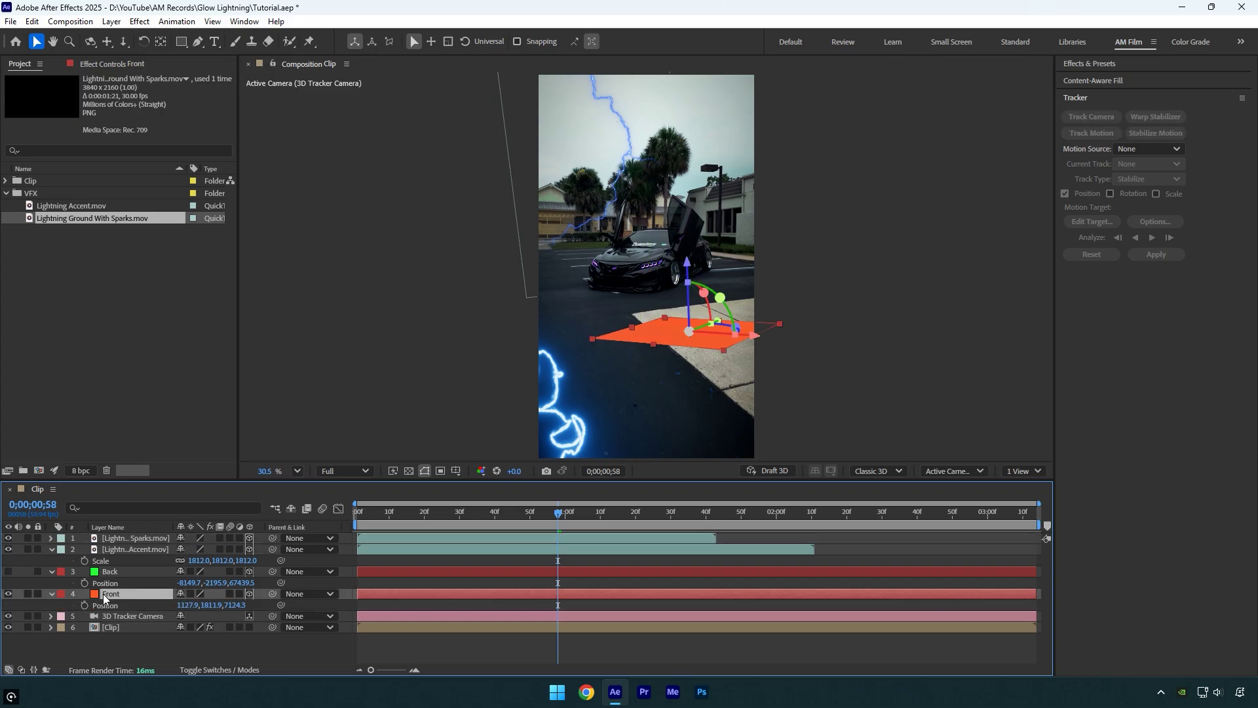
click(133, 538)
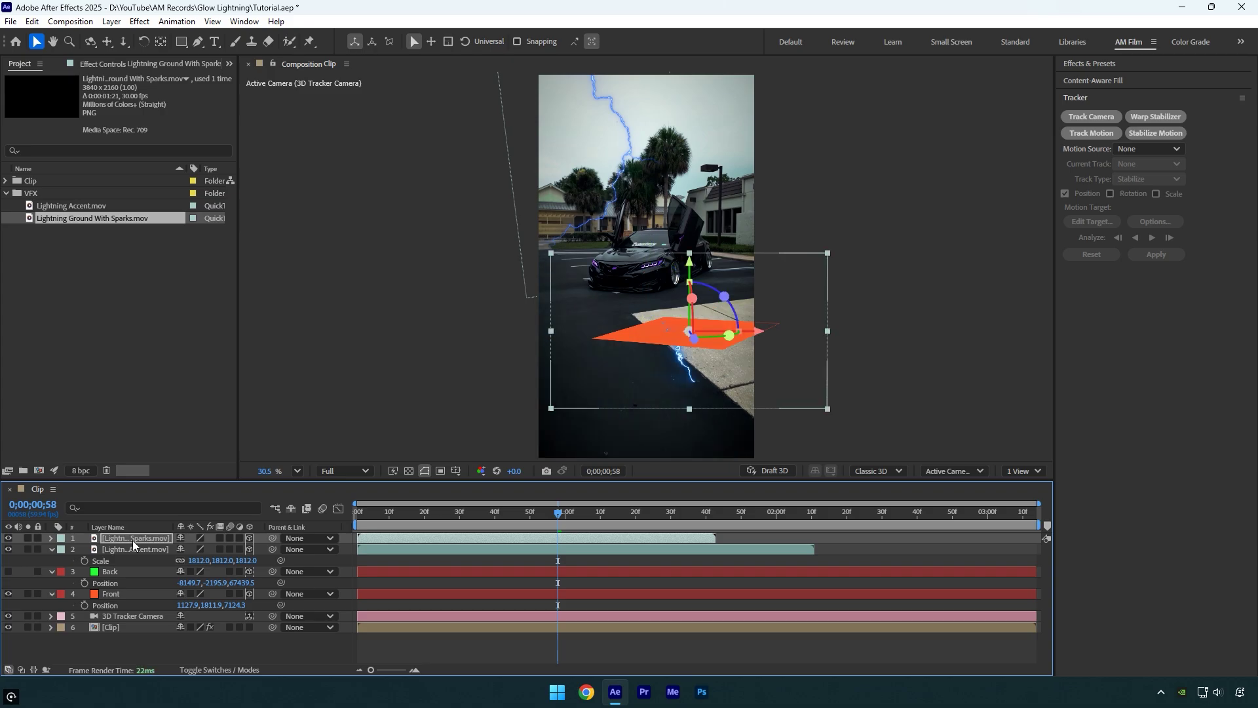
Scale the sparks lightning to 254%, swing it upright beside the car, and preview.
key(s)
drag(197, 549, 344, 520)
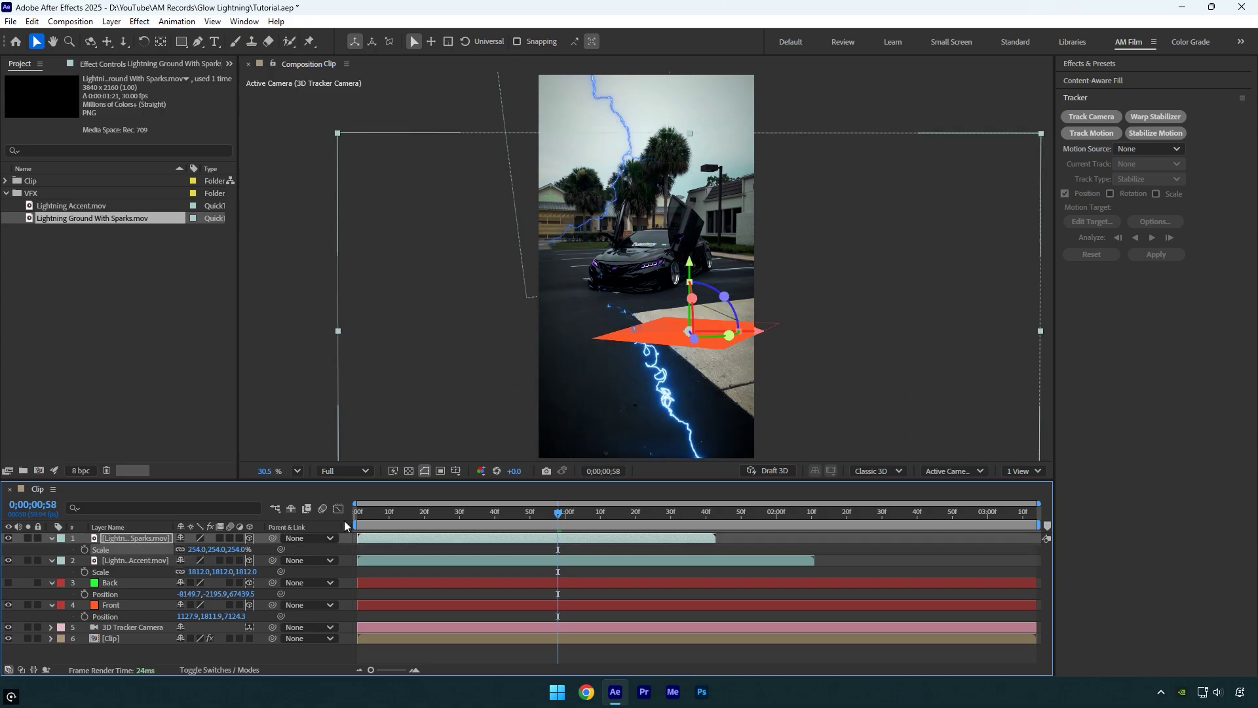
drag(685, 303, 756, 285)
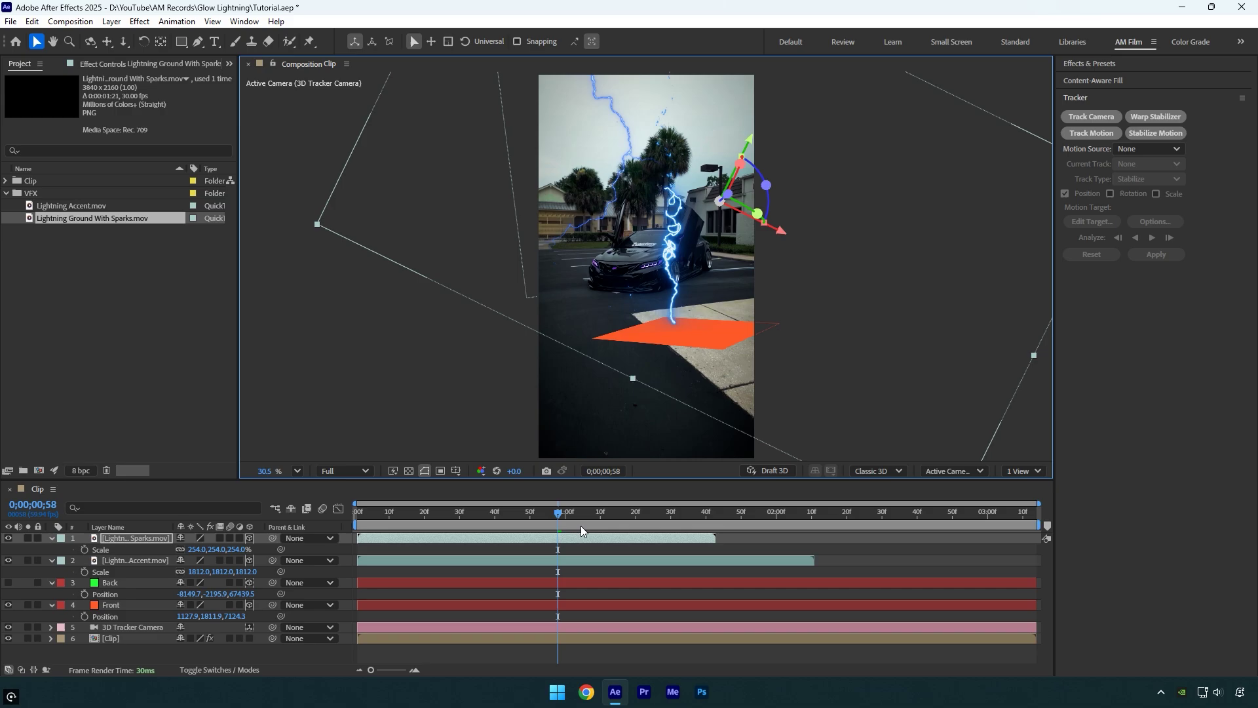
drag(581, 526, 320, 514)
key(space)
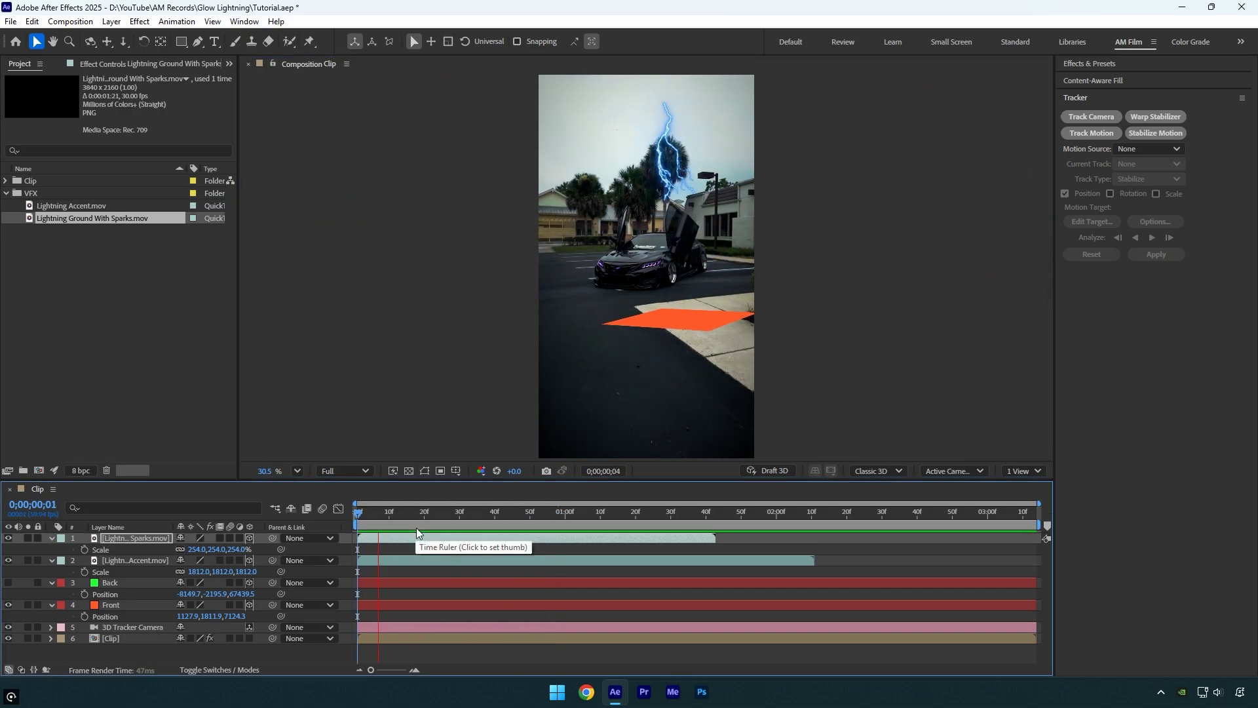
At frame 25, enlarge the sparks bolt to 411%, nudge it right, and hide Front.
click(441, 525)
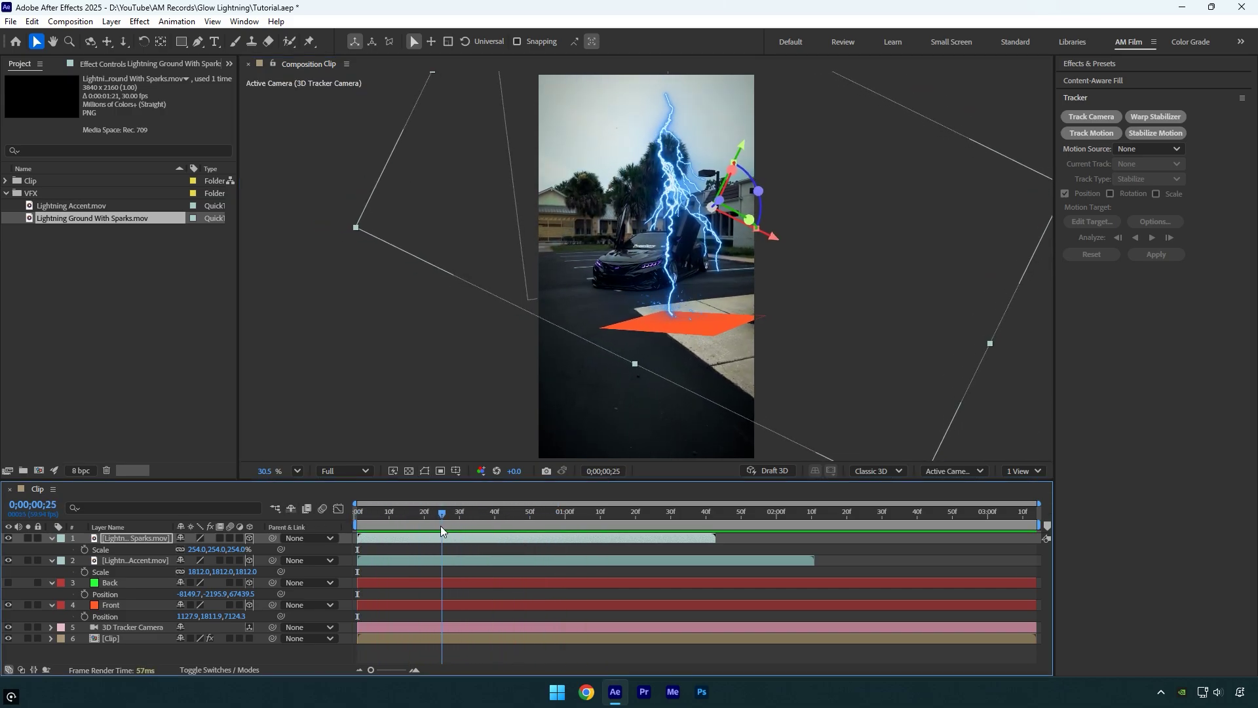
drag(197, 549, 299, 549)
drag(688, 342, 718, 340)
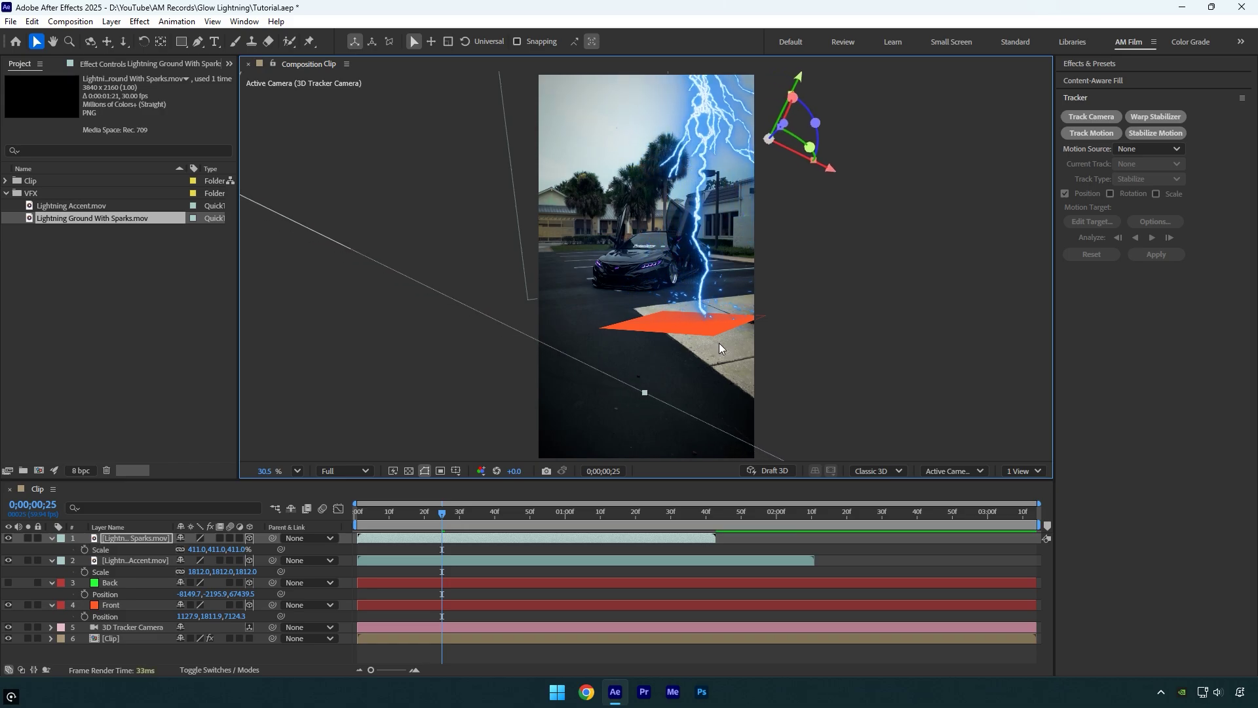
click(8, 605)
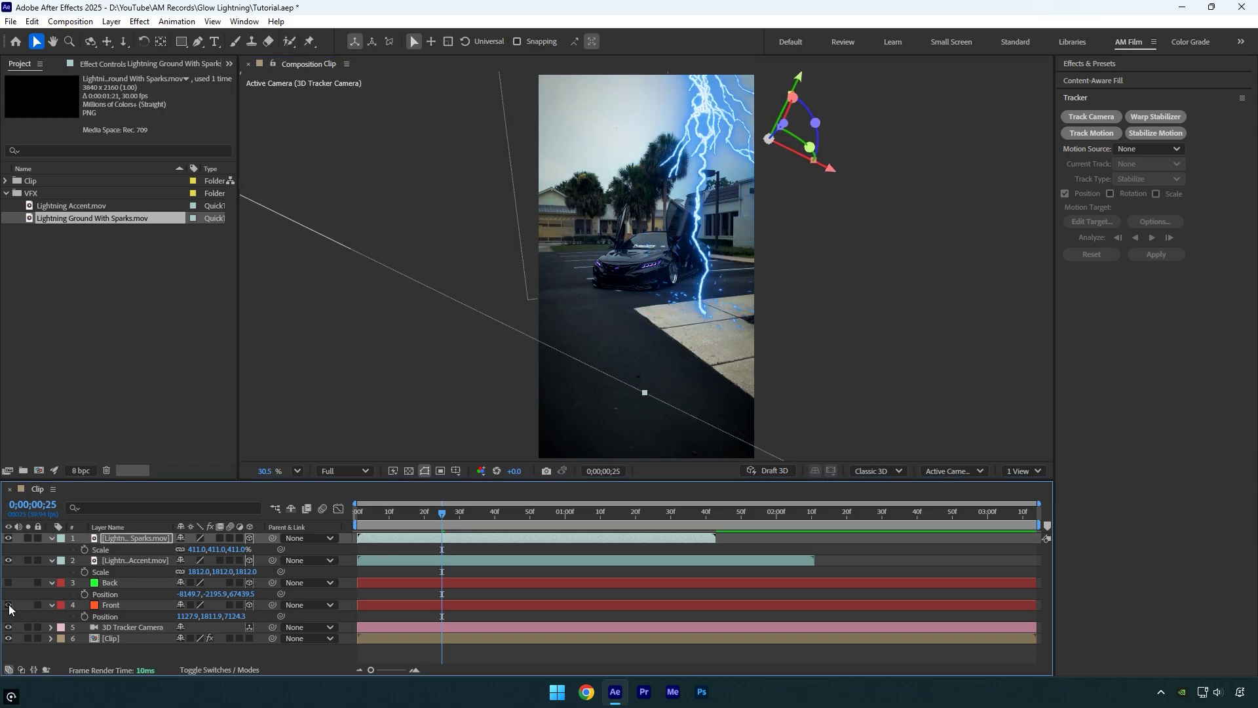
Slide Lightning Ground With Sparks to start around 1 second 10 frames, then preview.
key(space)
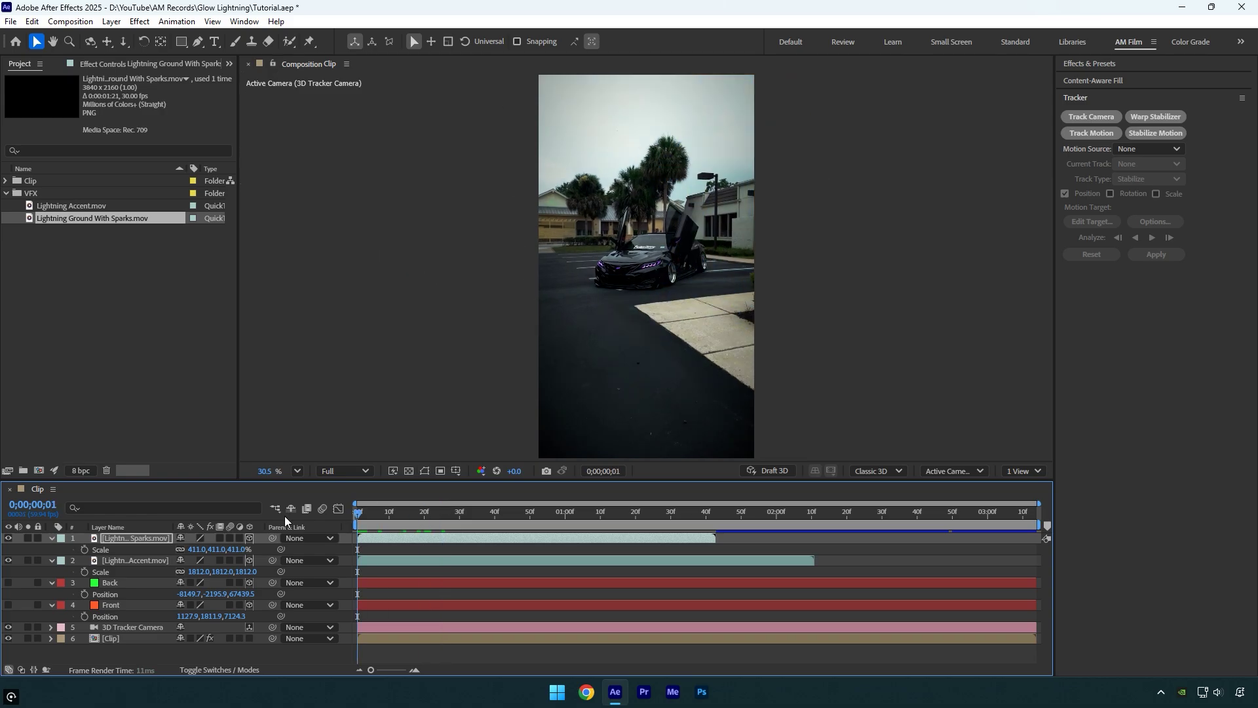
key(space)
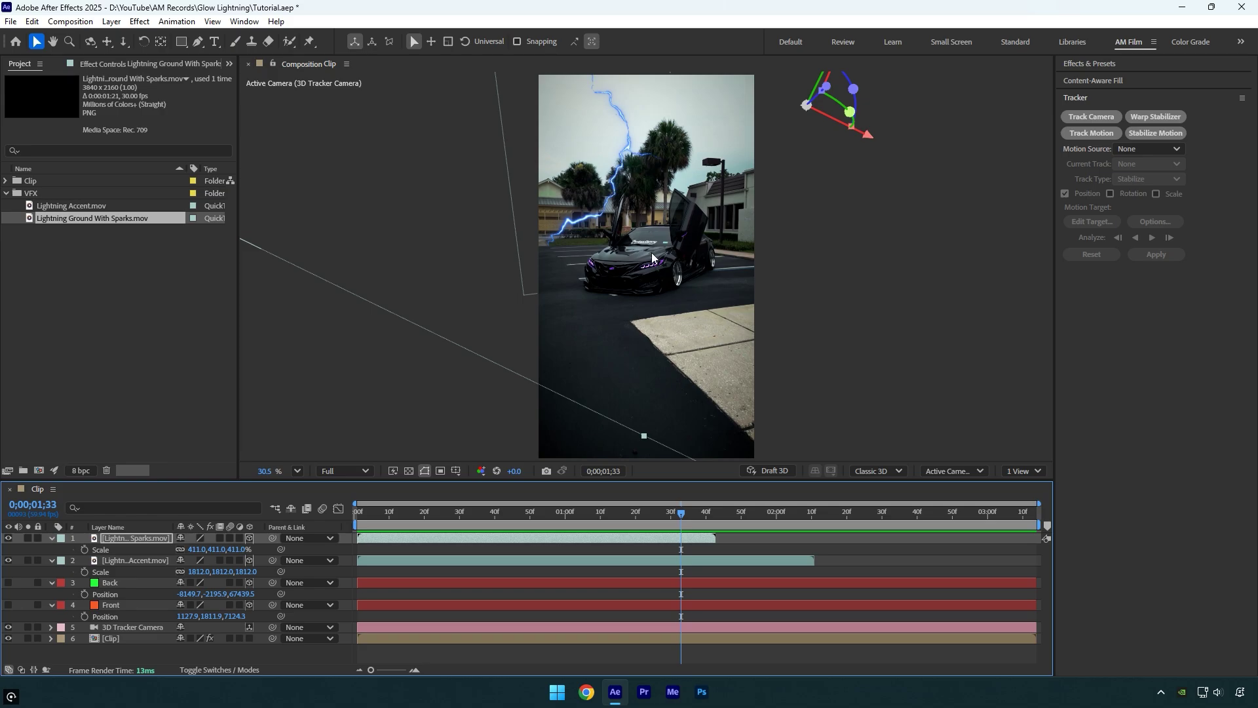
drag(402, 536, 358, 517)
key(space)
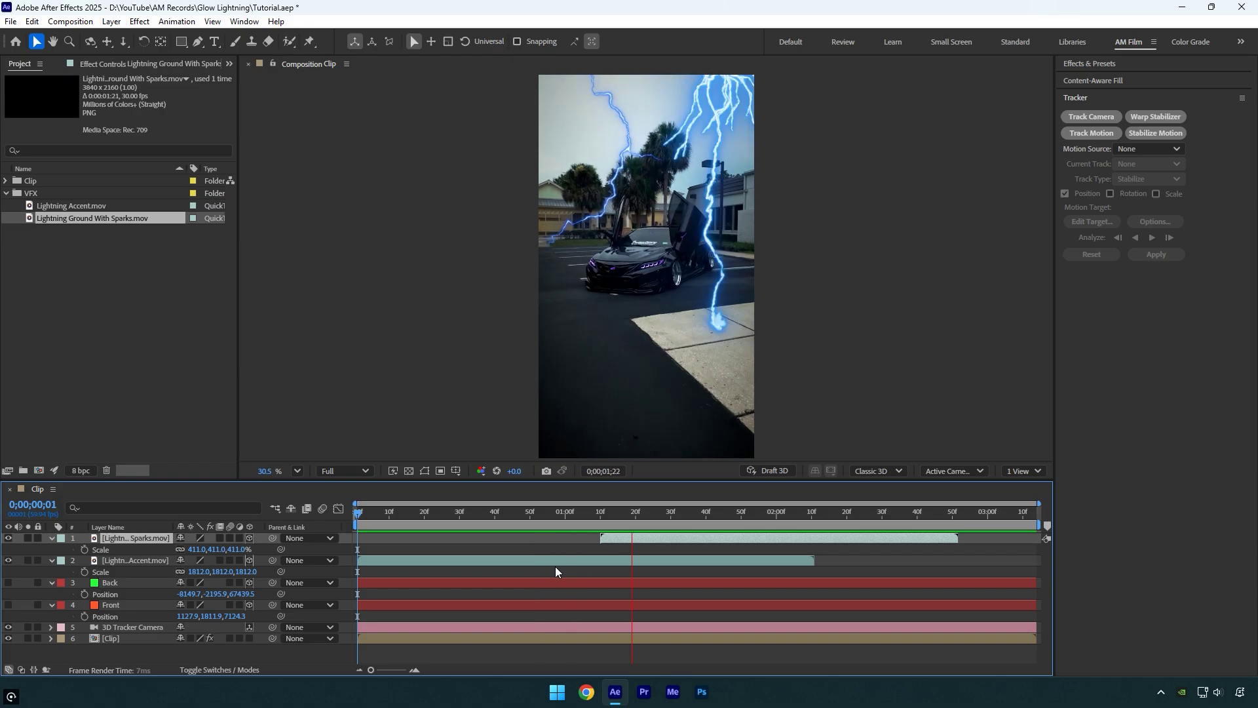
mouse_move(531, 515)
mouse_down()
mouse_move(552, 518)
mouse_move(537, 516)
mouse_up()
Try Deep Glow, then a stronger, wider standard Glow on the Lightning Accent layer.
click(548, 565)
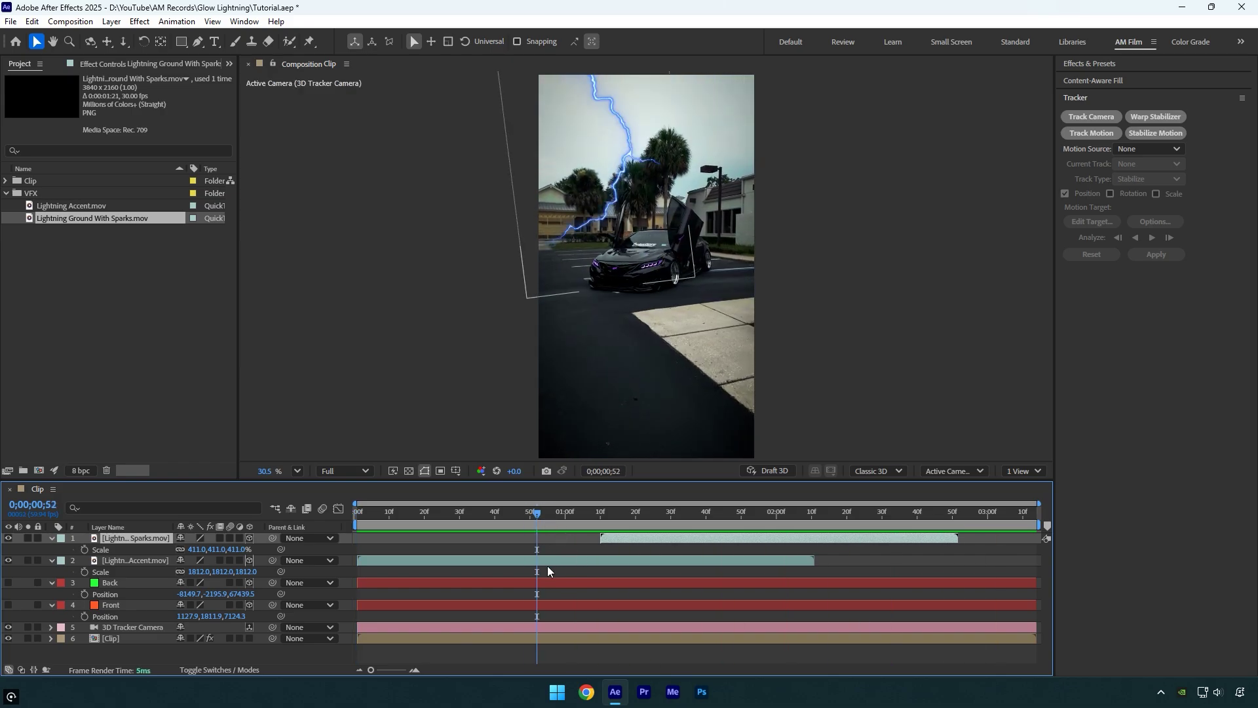
key(ctrl+space)
text(deep)
key(Return)
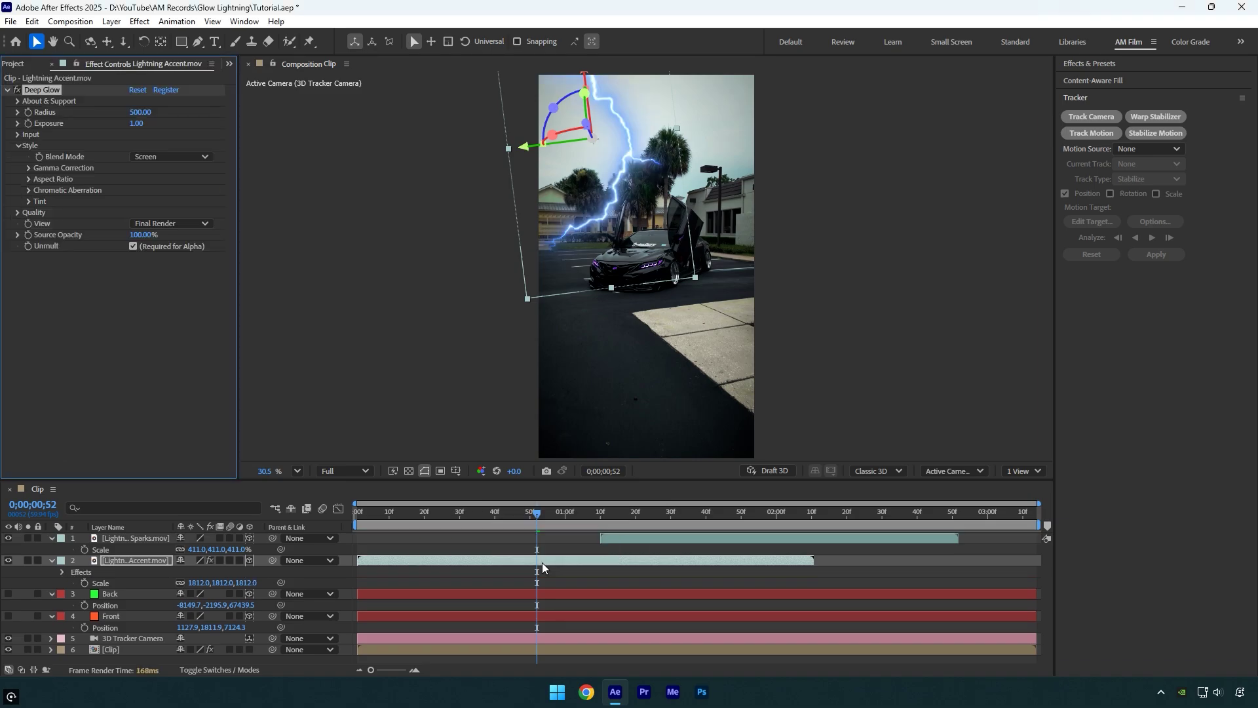
key(Delete)
key(ctrl+space)
text(glow)
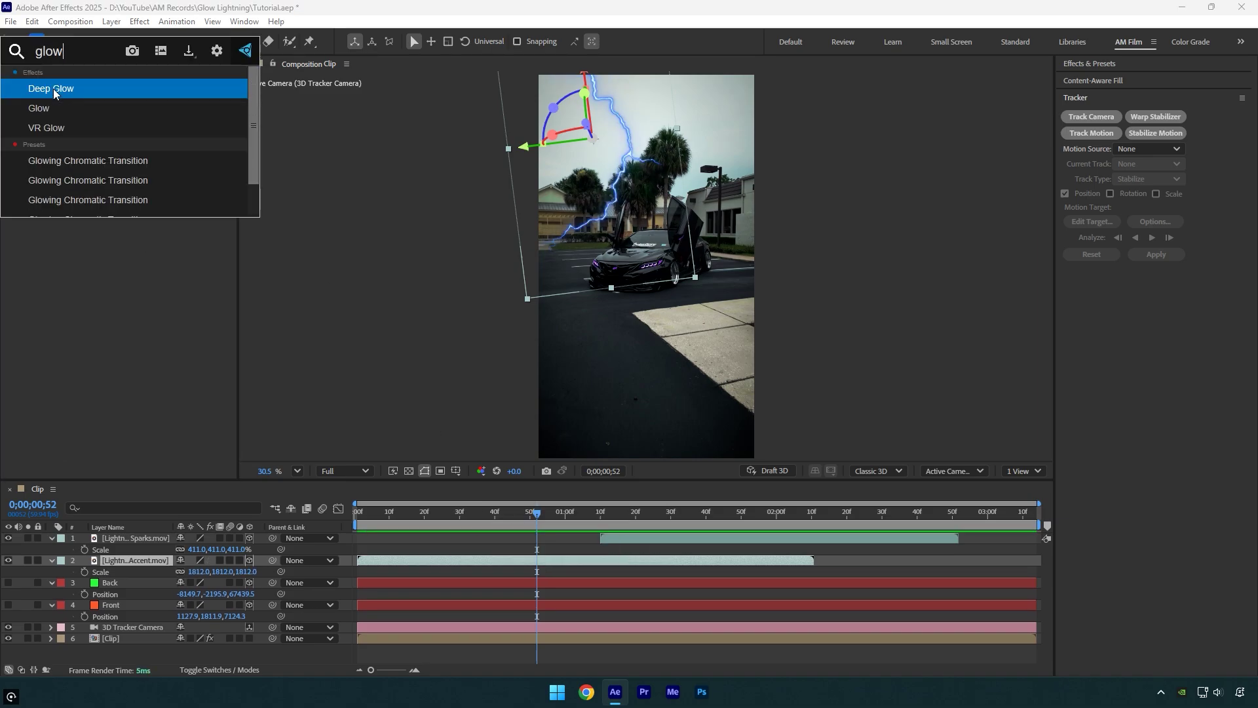
key(Down)
key(Return)
mouse_move(136, 124)
mouse_down()
mouse_move(172, 122)
mouse_move(141, 135)
mouse_move(141, 113)
mouse_up()
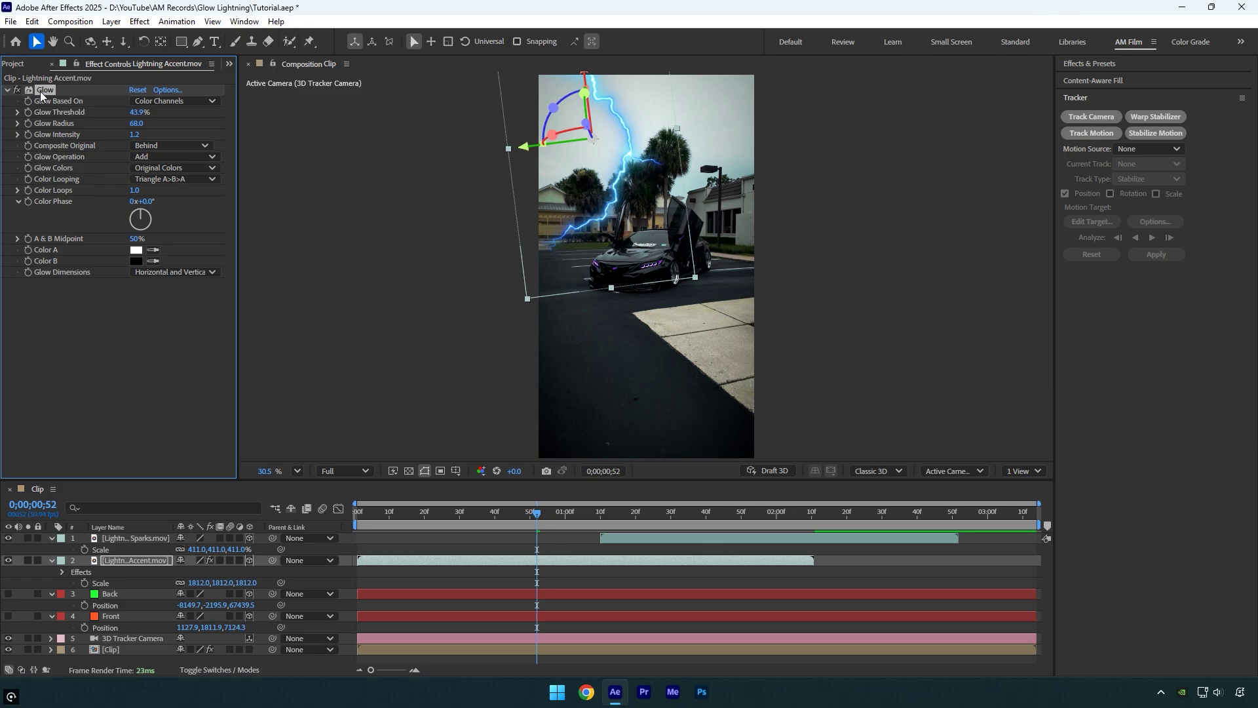
Replace the Glow with Deep Glow on Lightning Accent and check it at 0;00;01;36.
key(Delete)
key(ctrl+space)
text(de)
key(Return)
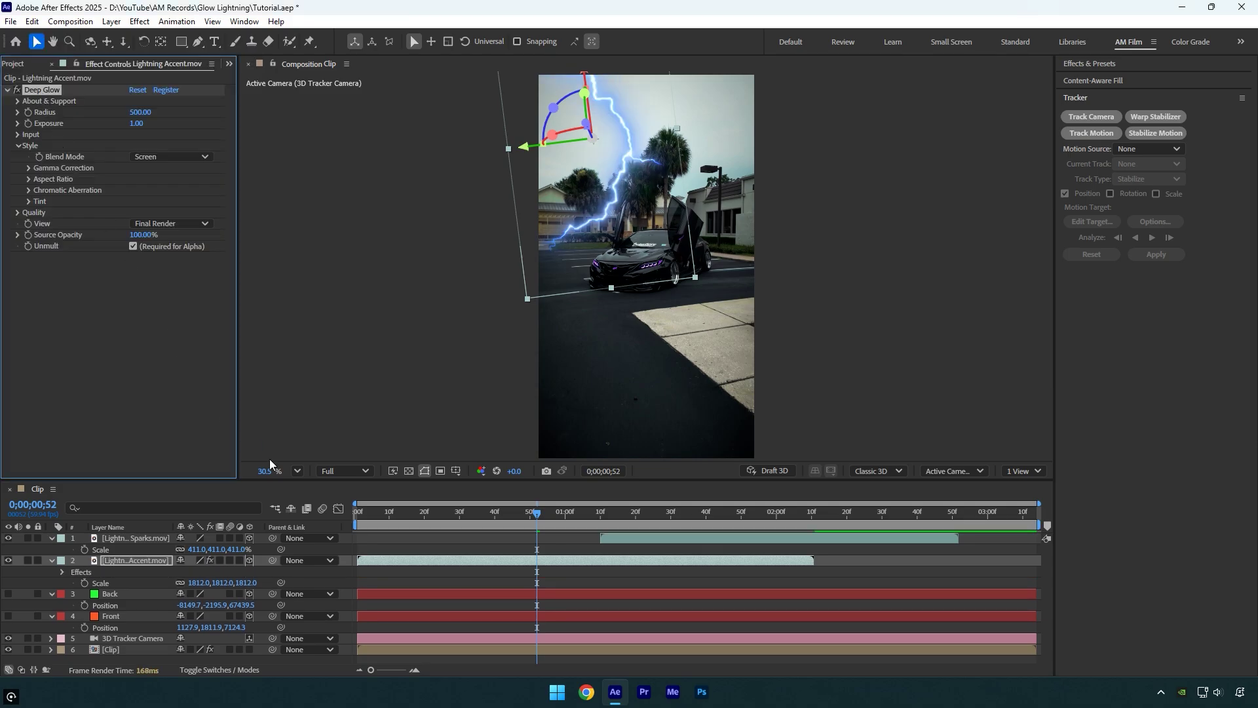
click(692, 521)
Apply Deep Glow to Lightning Ground With Sparks with Exposure lowered to 0.43.
click(690, 537)
key(ctrl+space)
text(de)
key(Return)
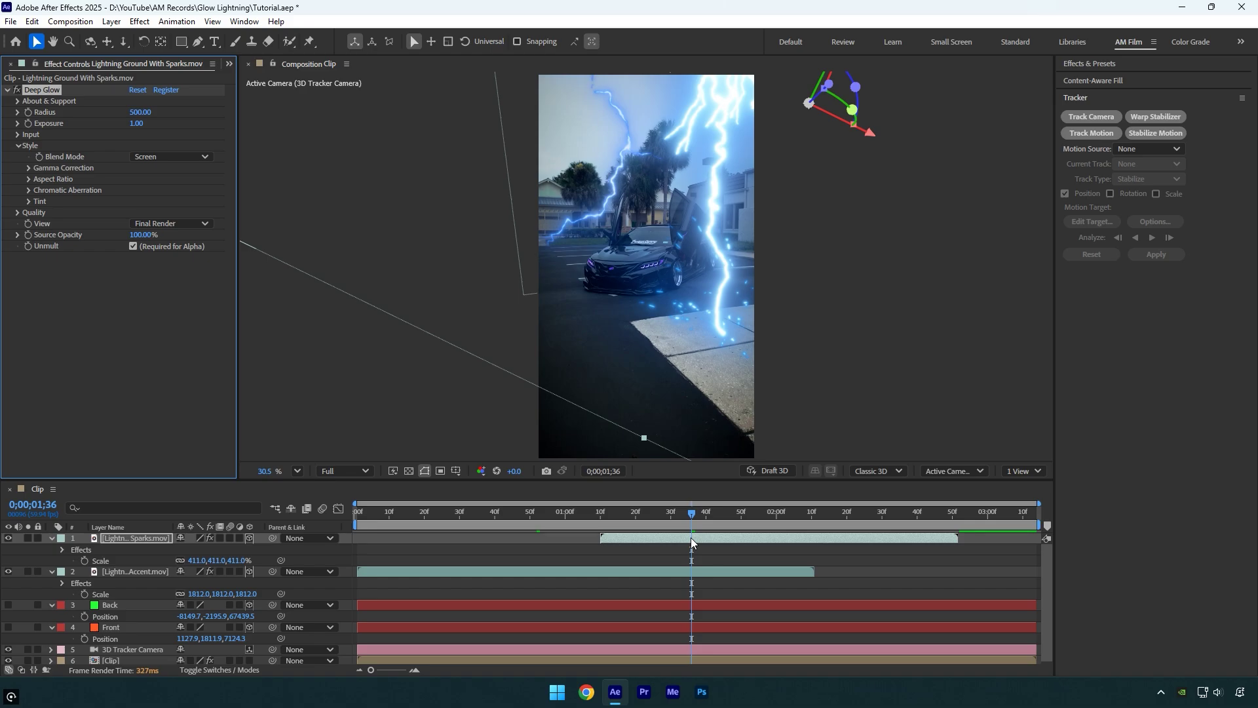
drag(135, 123, 97, 123)
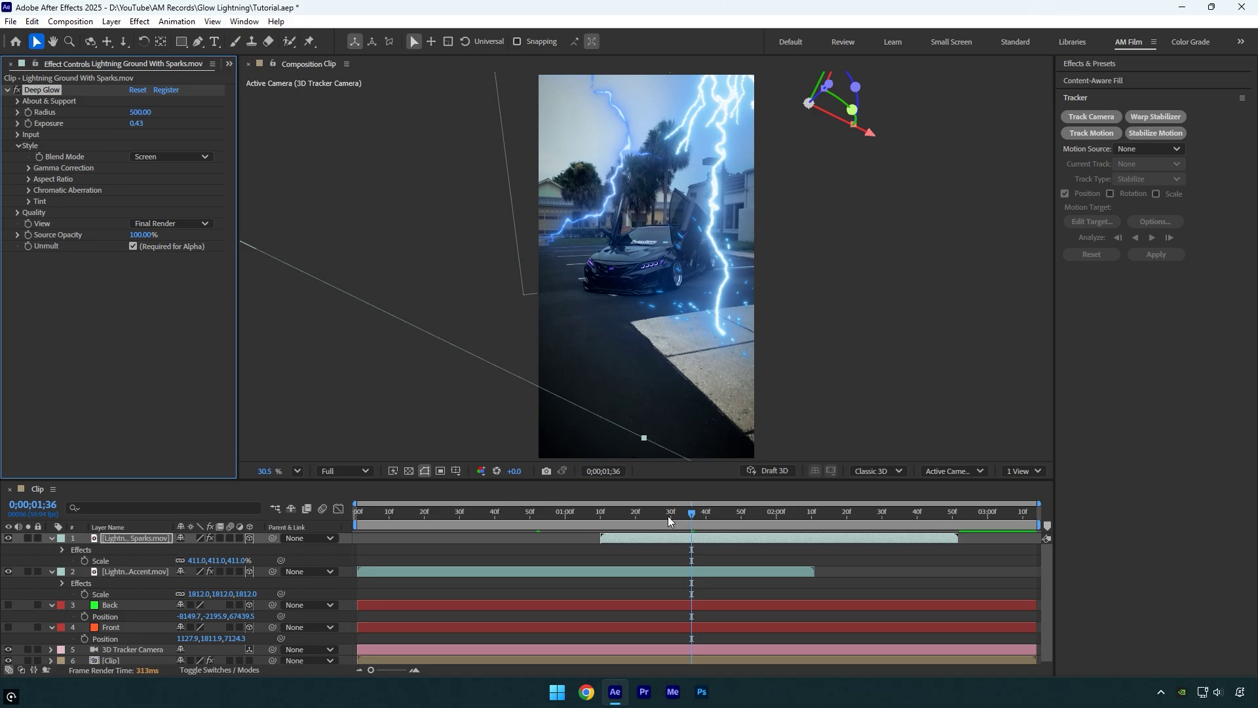
Preview the composition from the start and park at 0;00;01;40 where both strikes show.
drag(666, 516, 358, 514)
key(space)
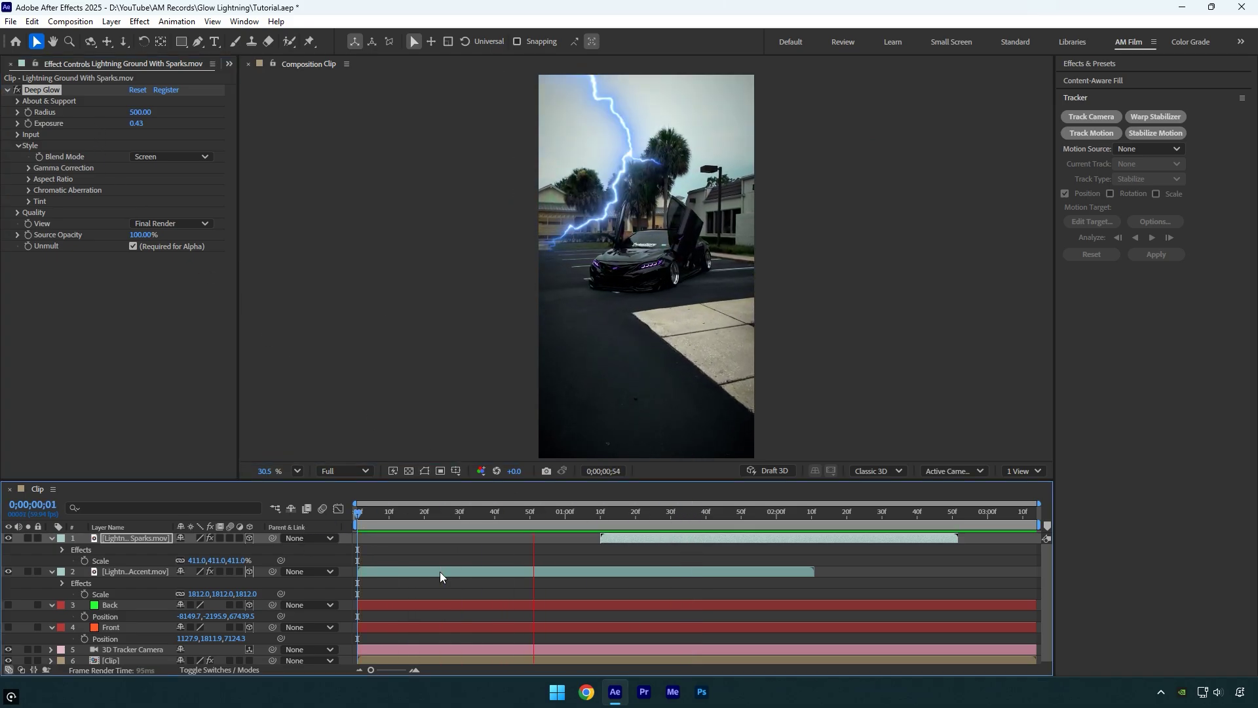
key(space)
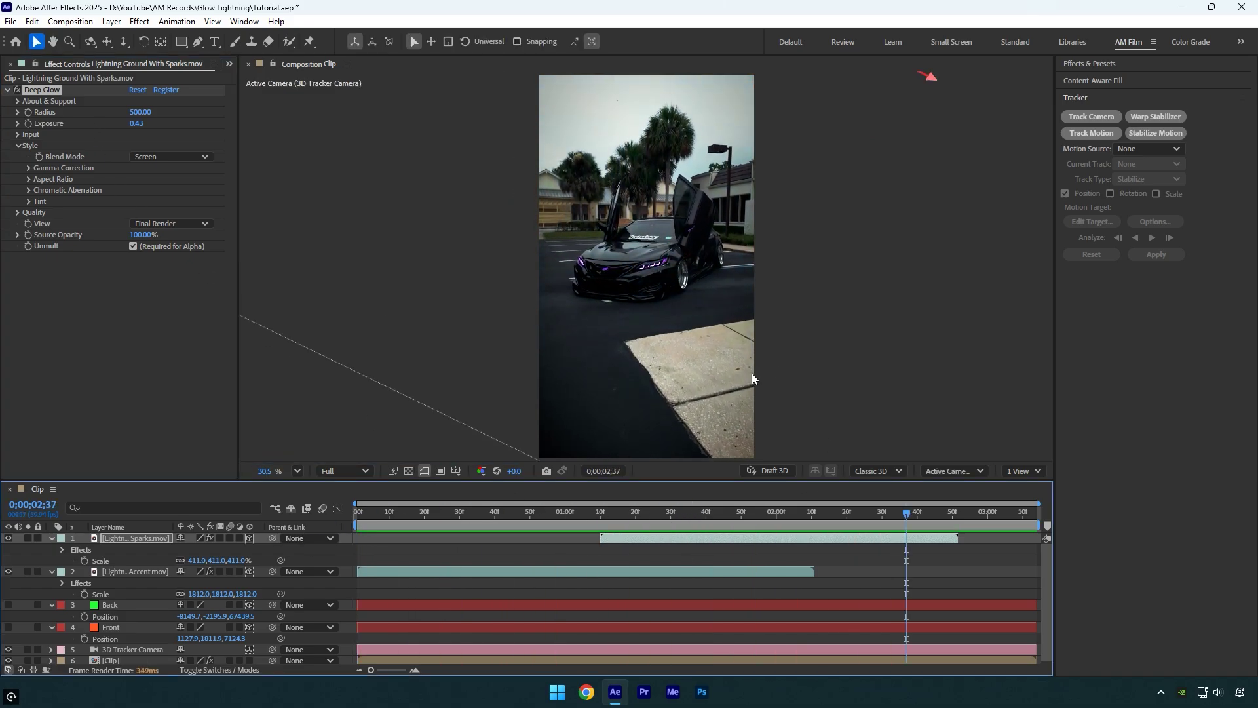
drag(839, 512, 706, 521)
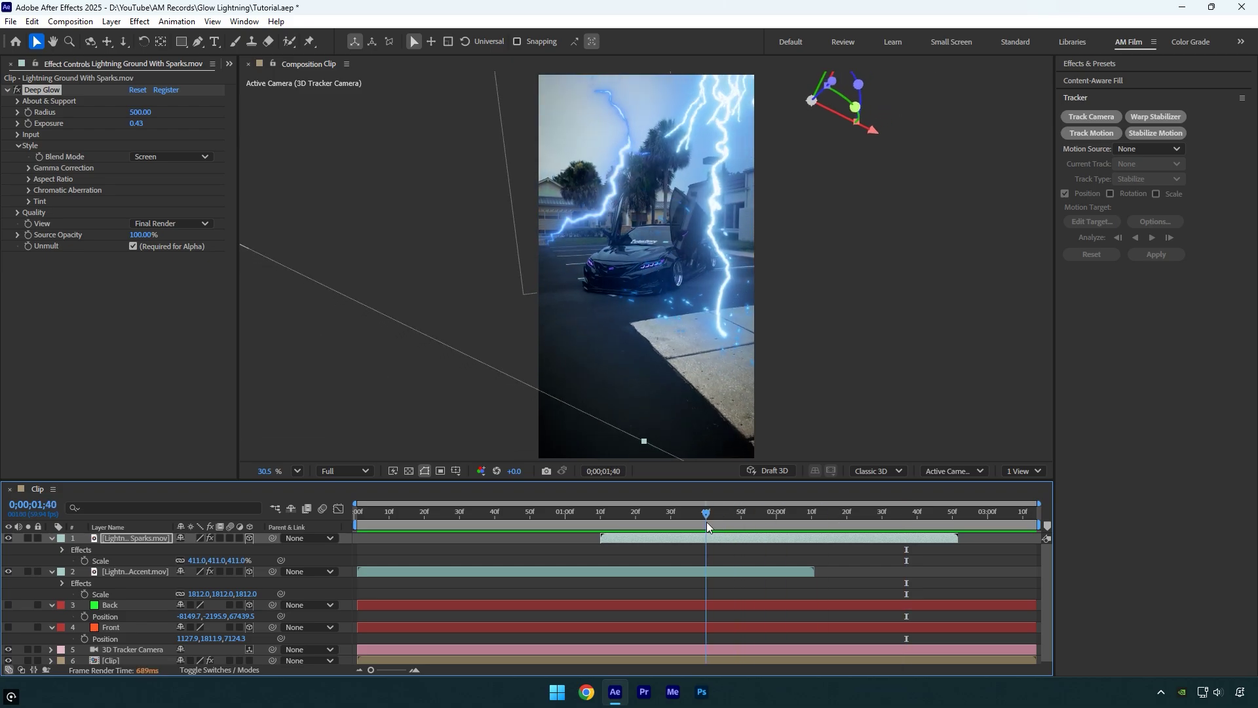
key(ctrl+space)
text(hue)
click(730, 351)
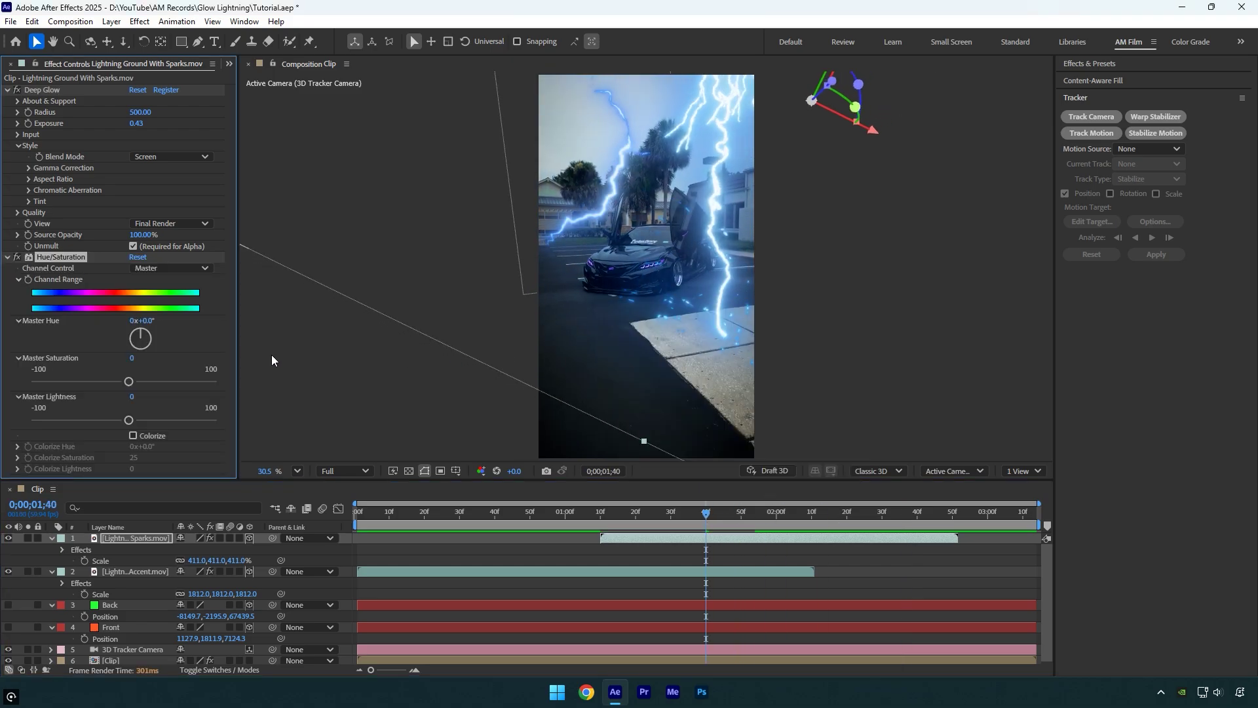
drag(144, 320, 159, 321)
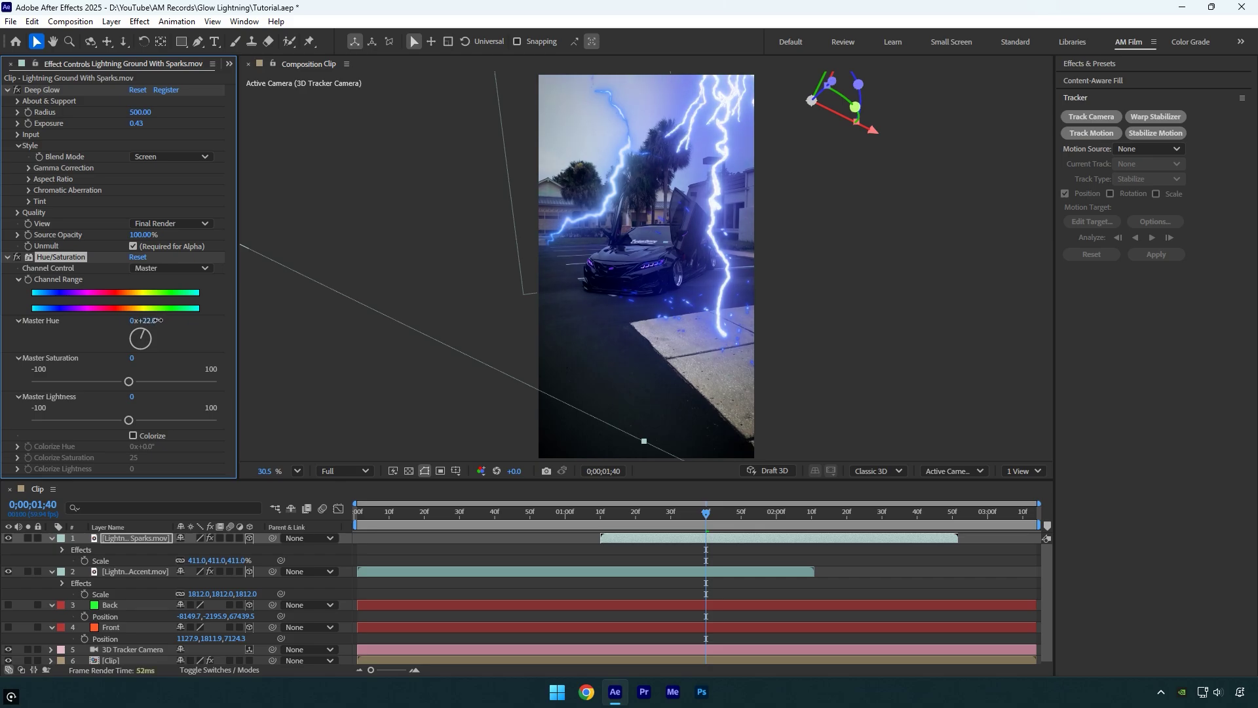
drag(129, 381, 107, 379)
drag(159, 321, 243, 324)
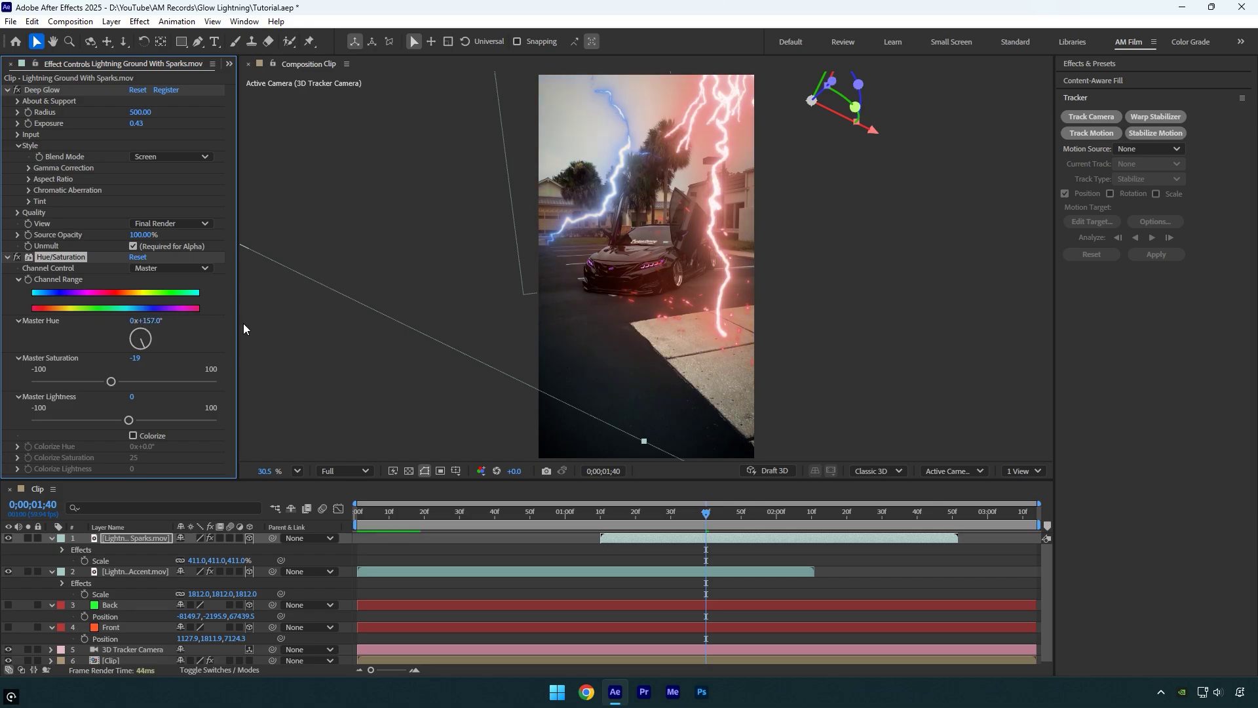
key(Delete)
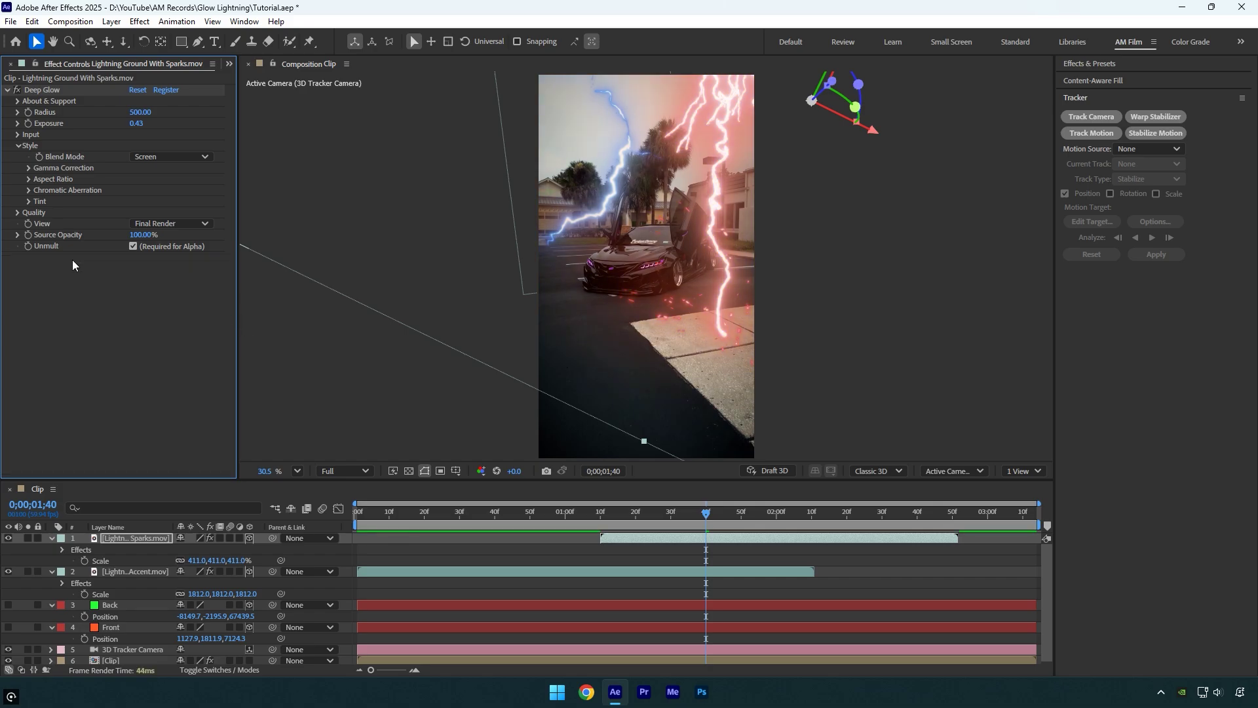
drag(703, 522, 531, 514)
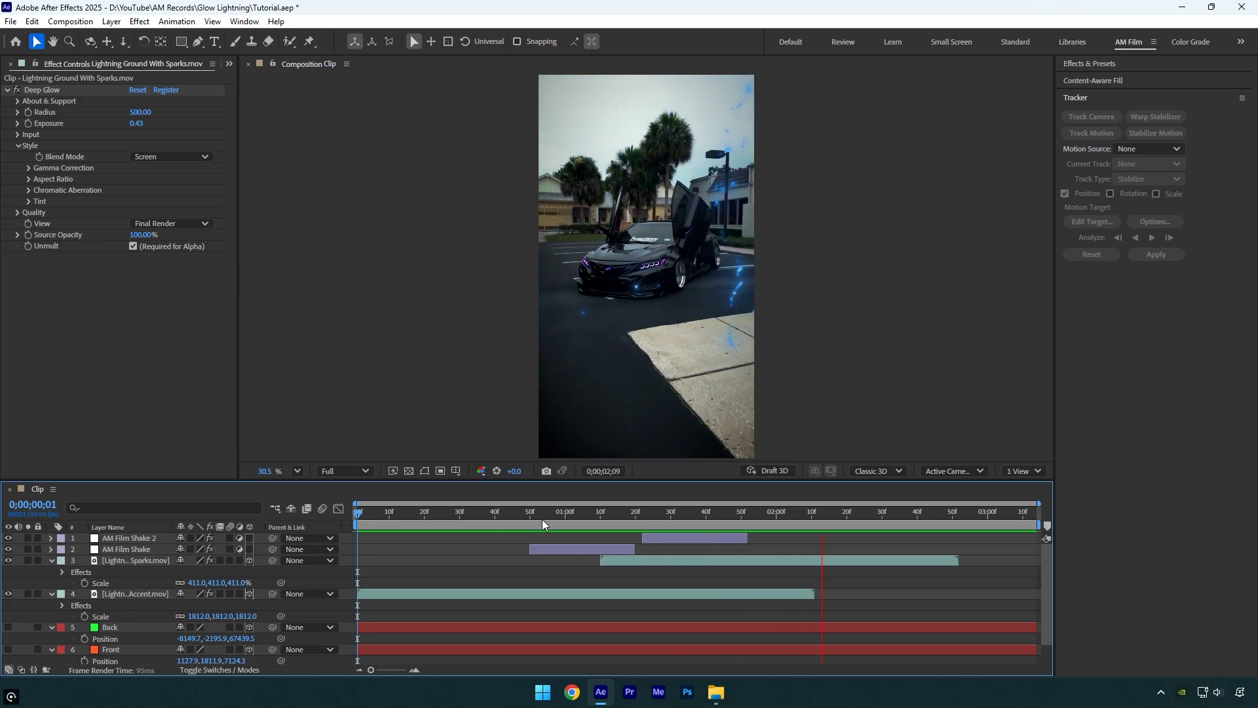
Move to 0;00;00;50 and bring up the Thunder SFX folder in File Explorer.
mouse_move(541, 517)
mouse_down()
mouse_move(509, 516)
mouse_move(531, 516)
mouse_up()
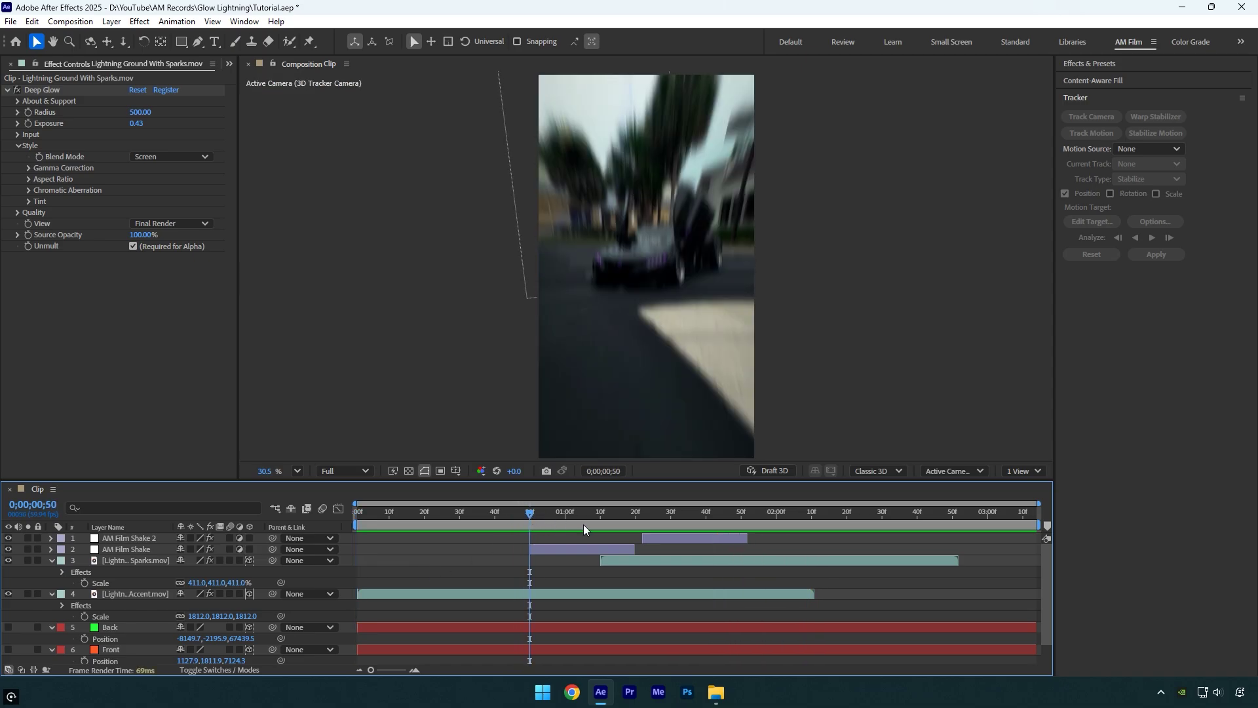
click(716, 693)
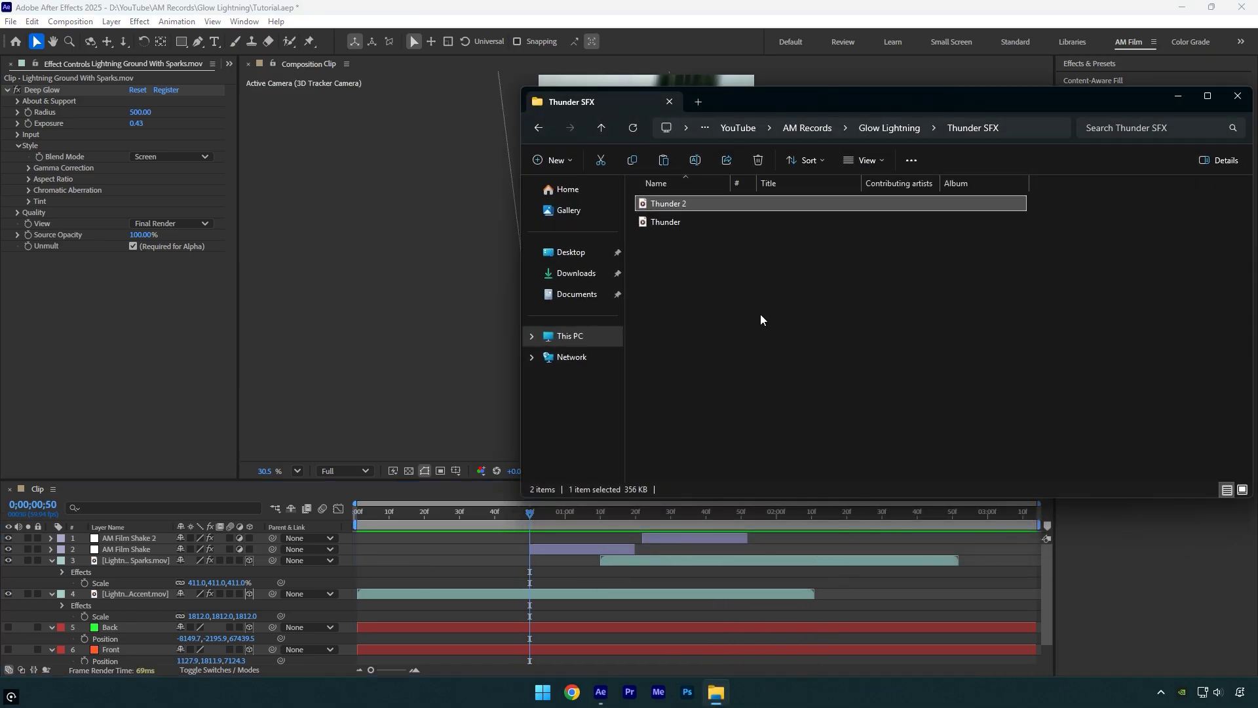
Drag Thunder.mp3 into the timeline and reveal its audio waveform.
drag(671, 227, 459, 549)
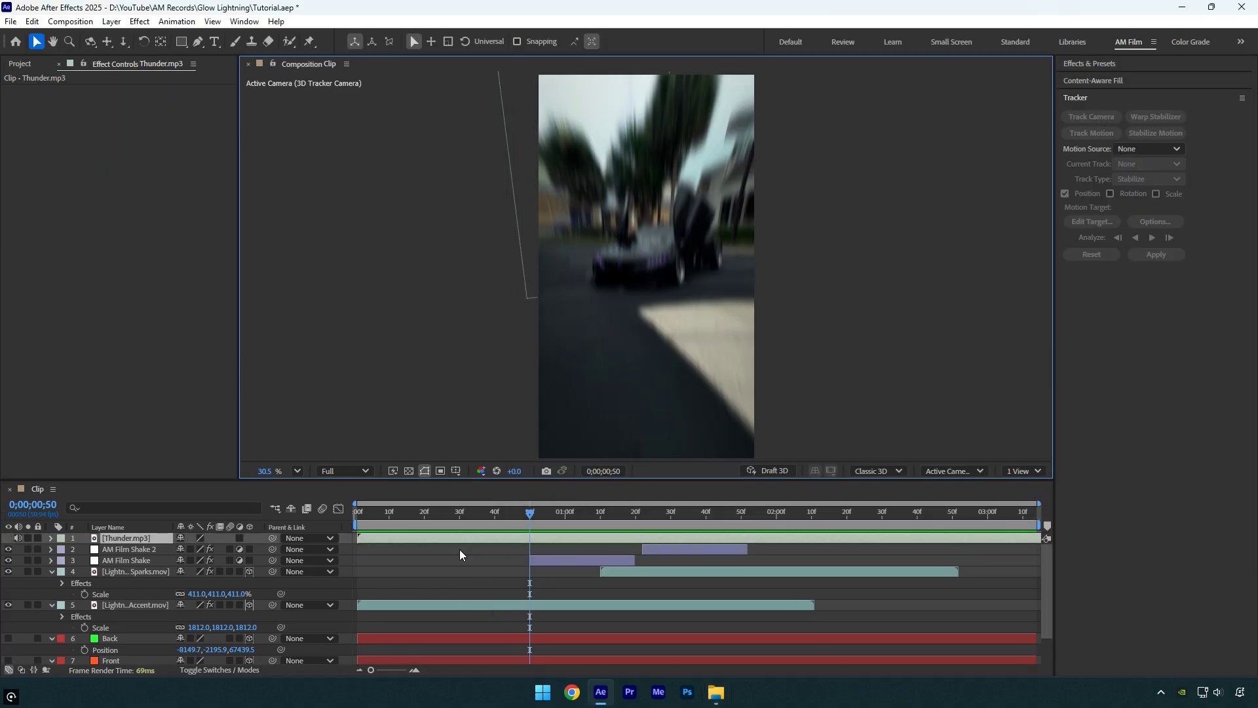
key(l)
key(l)
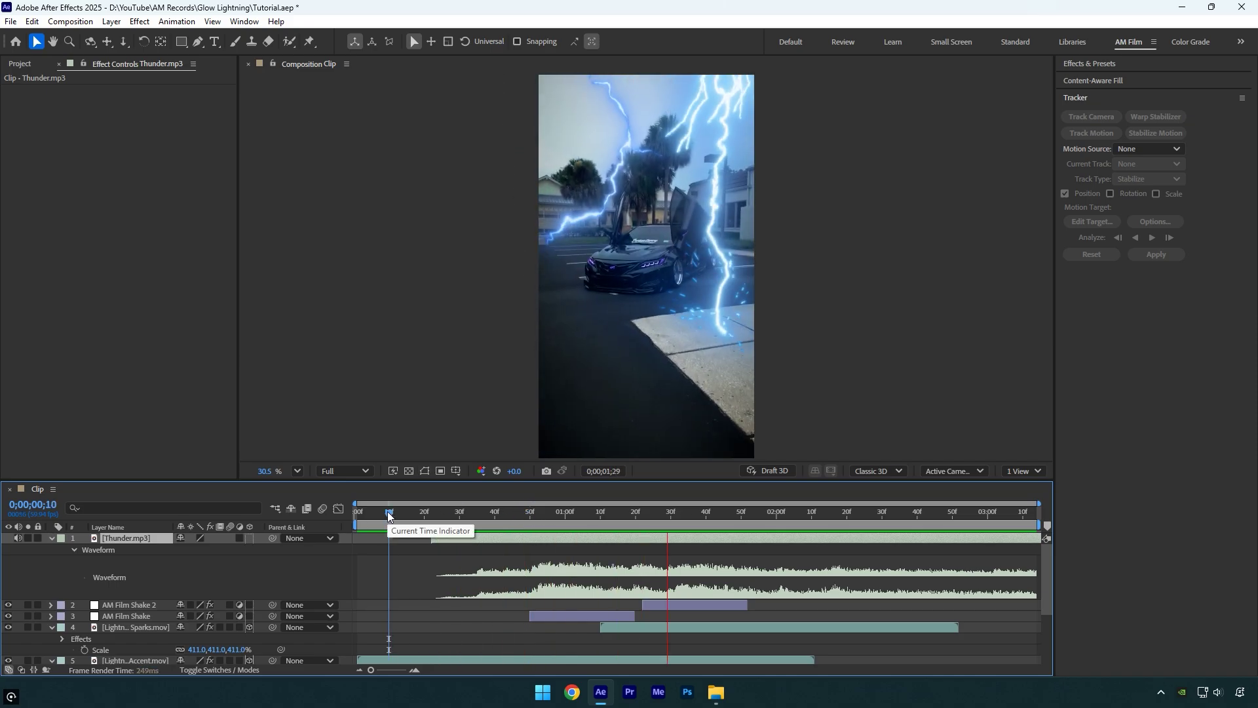
Add Thunder 2.mp3 as an audio layer starting at the second strike, 0;00;01;20.
click(597, 519)
drag(596, 520, 636, 521)
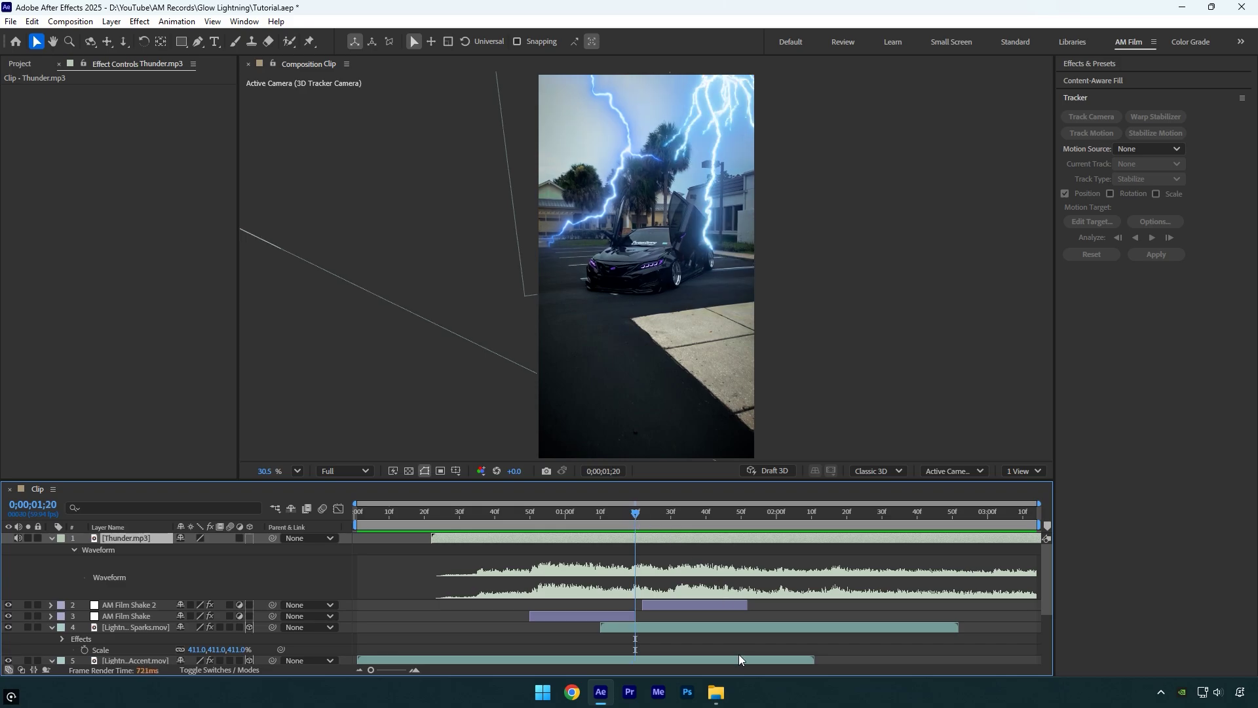
click(716, 691)
drag(674, 206, 482, 610)
key(l)
key(l)
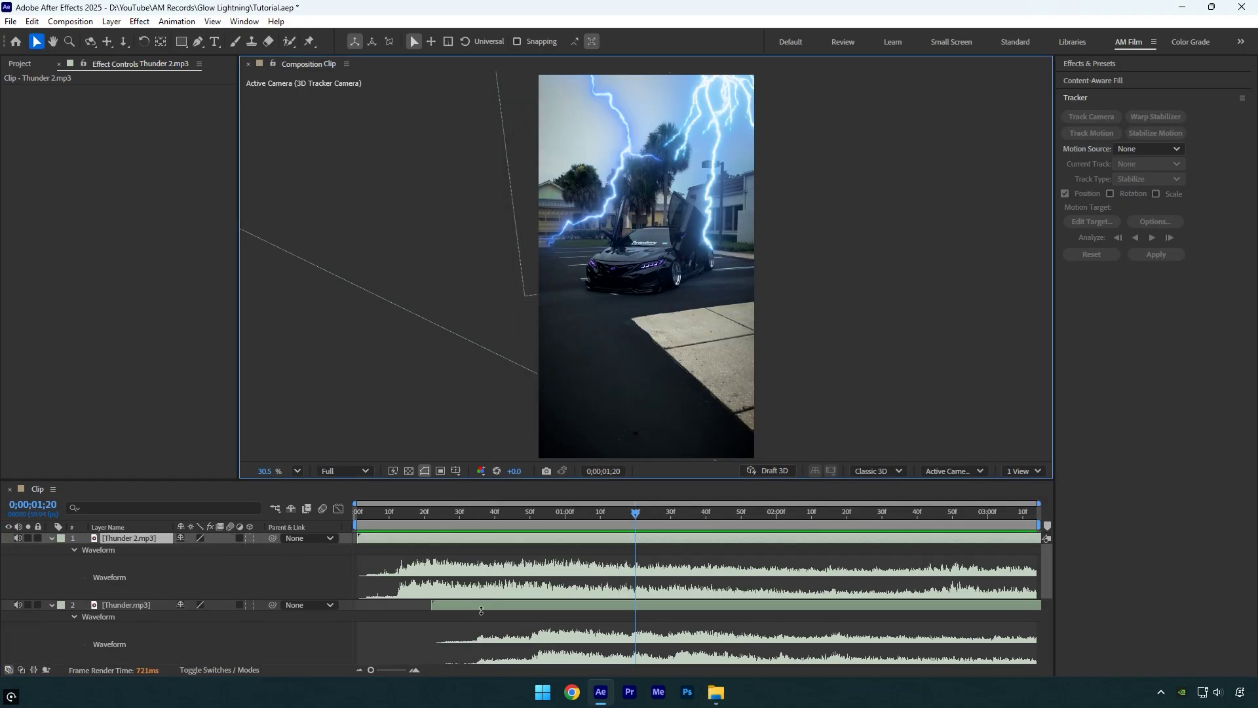
drag(404, 537, 627, 539)
Preview from the start twice to check the thunder sync.
key(Home)
key(space)
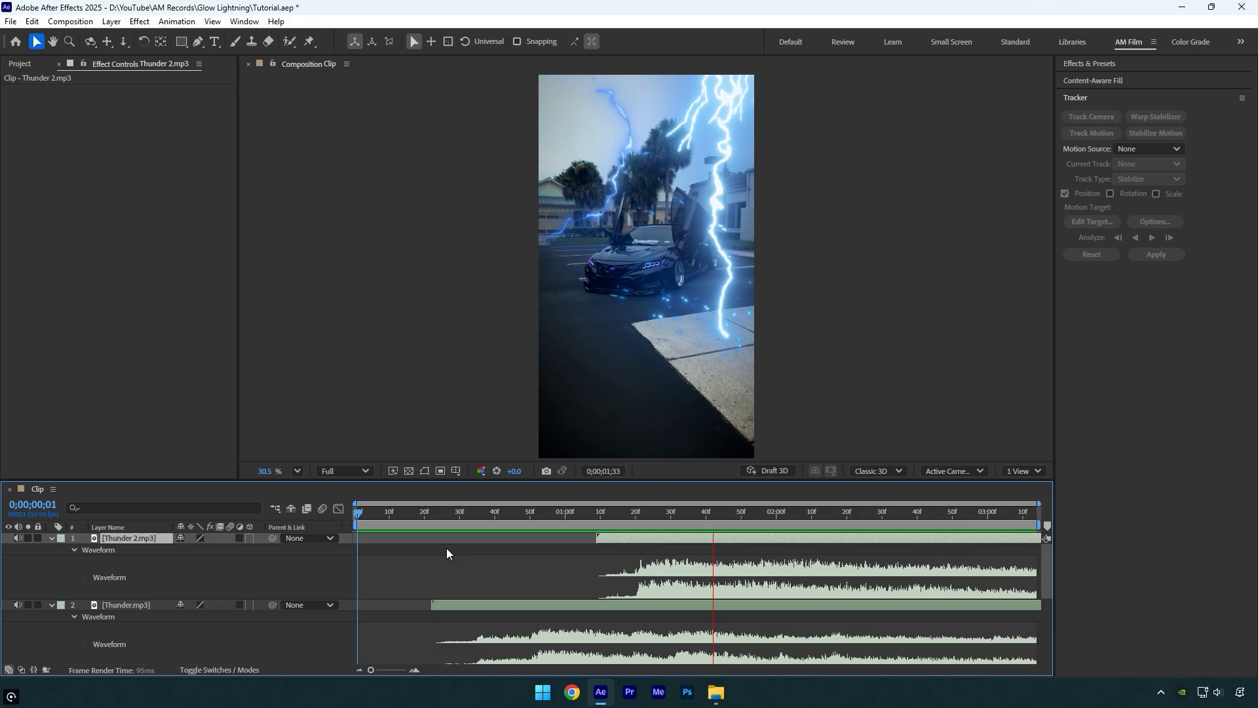
click(637, 504)
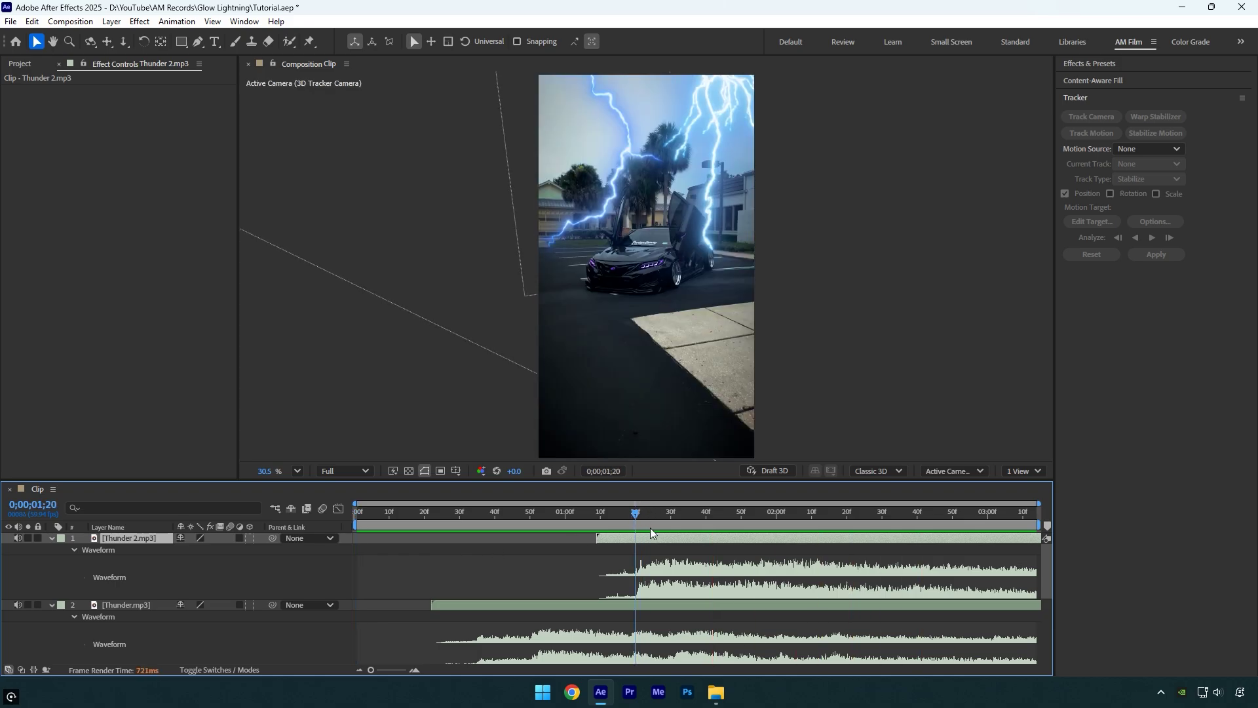
key(Home)
key(space)
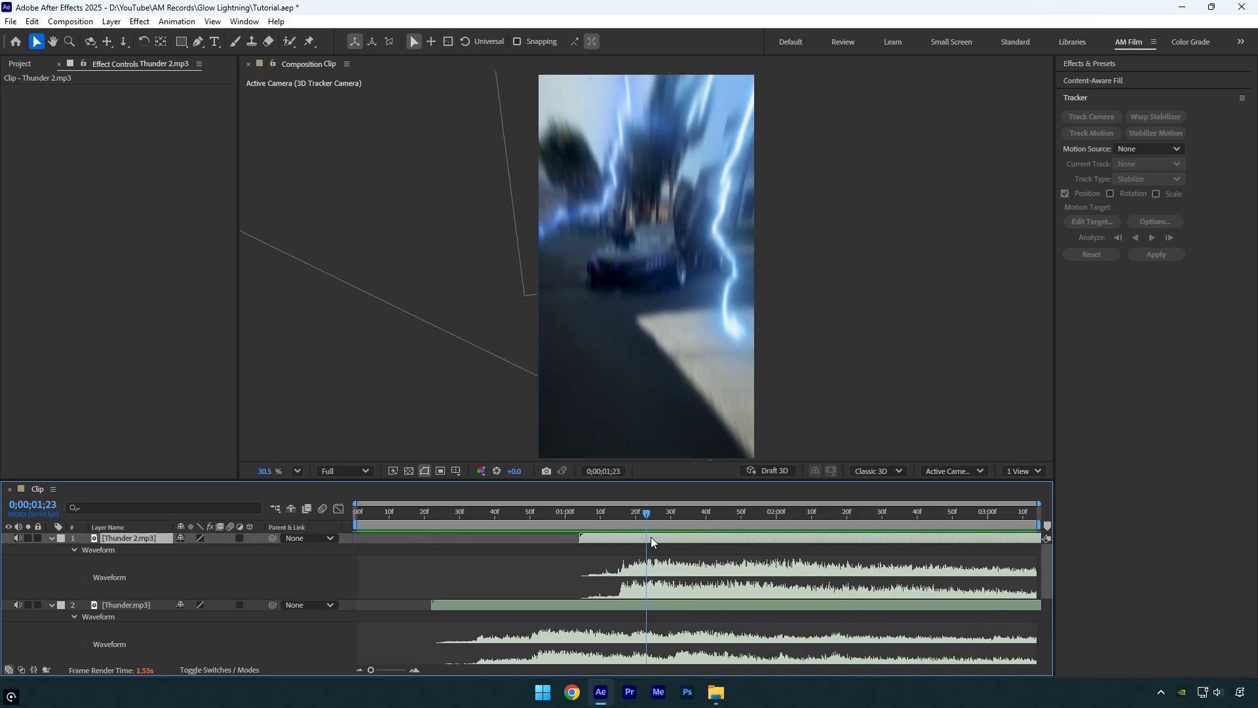
Apply Bass & Treble to Thunder 2.mp3 with Bass 23 and Treble -31.
key(ctrl+space)
text(bass)
key(Return)
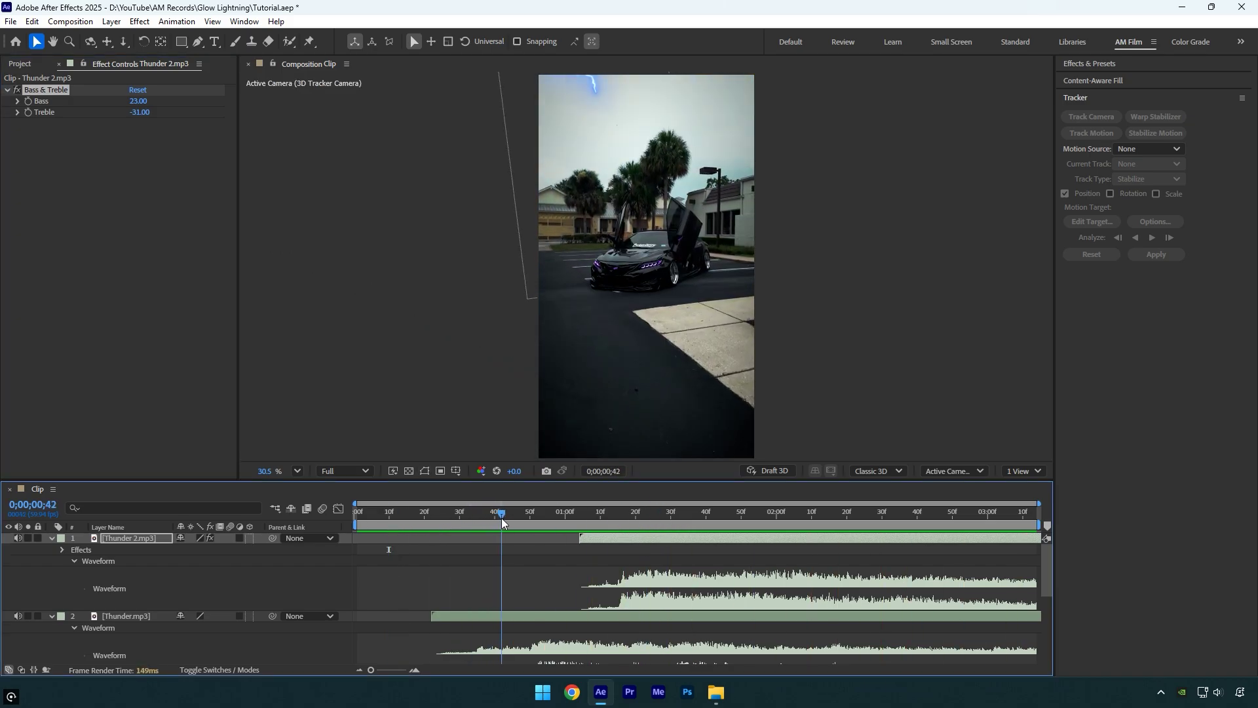
Add Bass & Treble to the Thunder.mp3 layer with Bass 18.
click(495, 617)
key(ctrl+space)
text(bas)
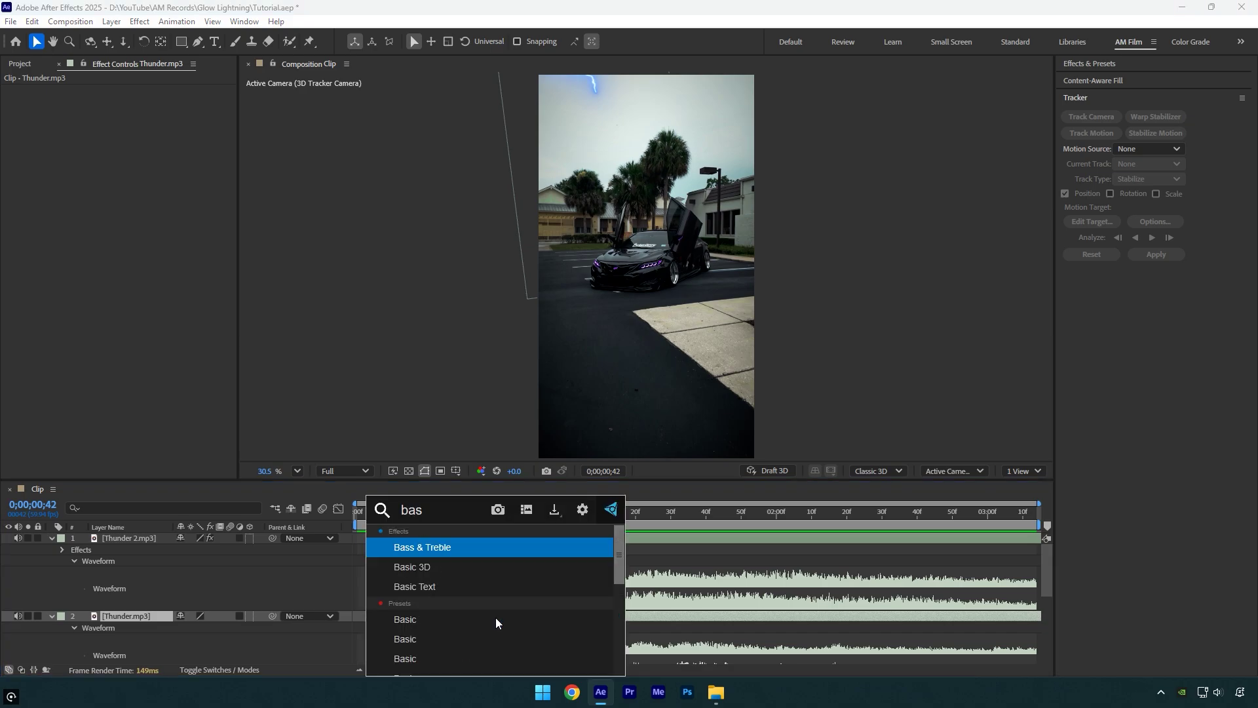
key(Return)
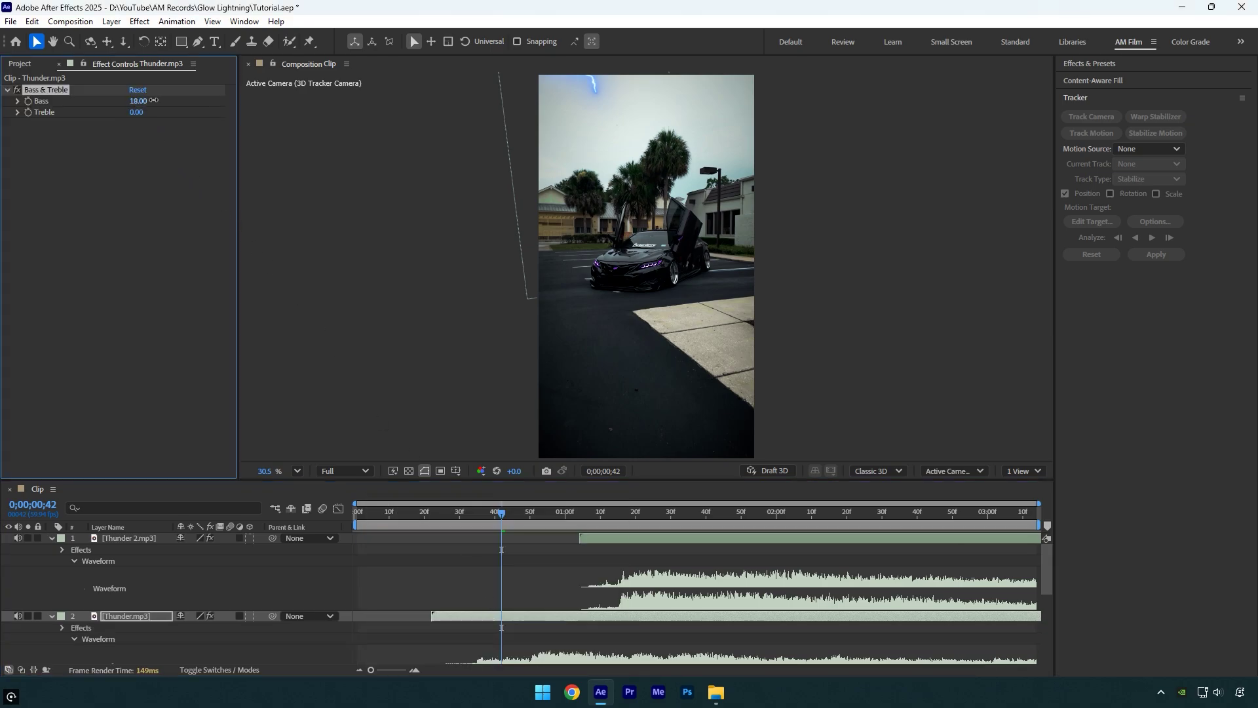